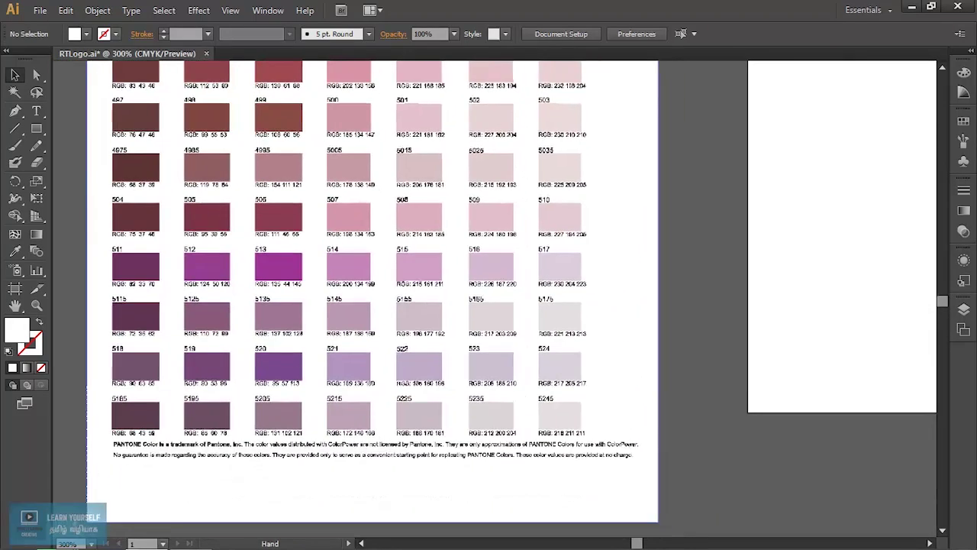
# Zoom in and out on the Pantone swatch chart, then pan over to the black RT logo.
pyautogui.hotkey('ctrl', '=')
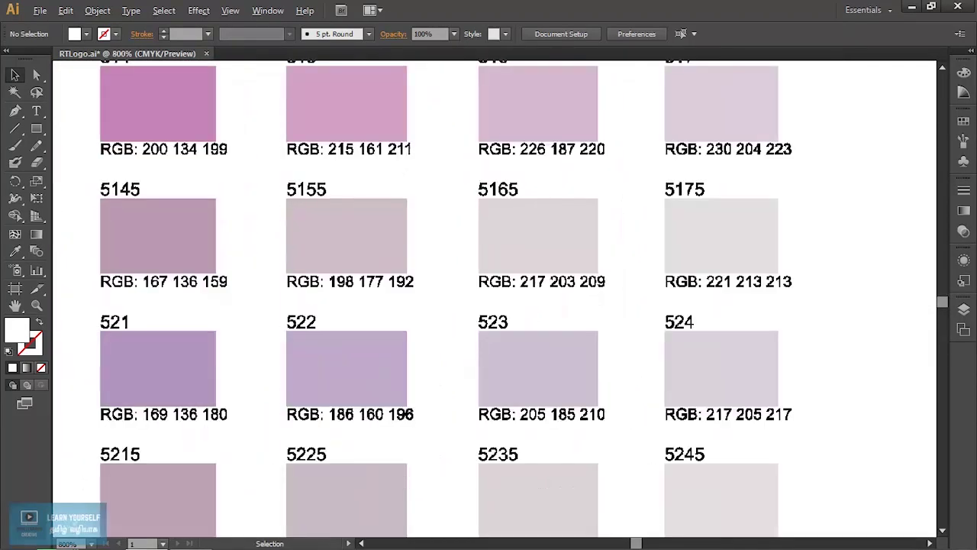
pyautogui.hotkey('ctrl', '=')
pyautogui.hotkey('ctrl', '=')
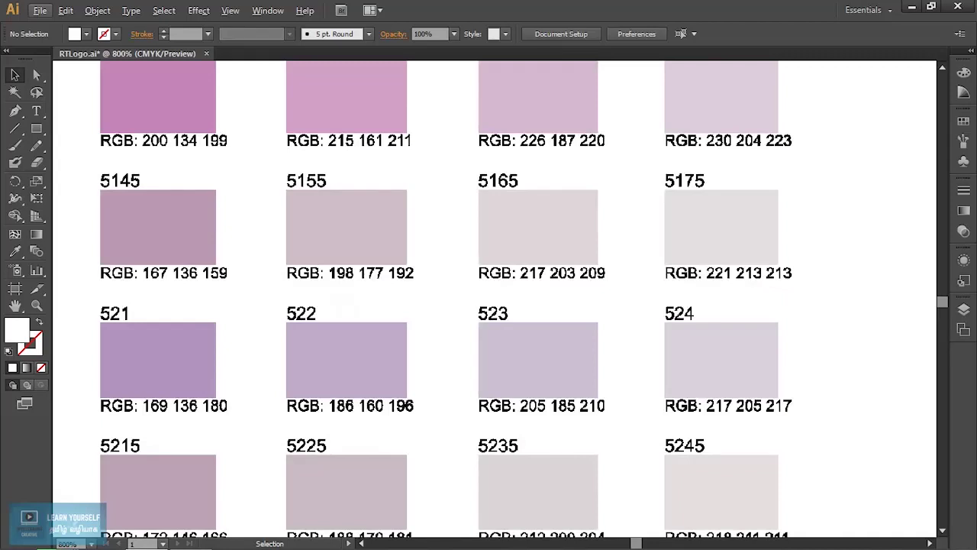
pyautogui.hotkey('ctrl', '-')
pyautogui.hotkey('ctrl', '-')
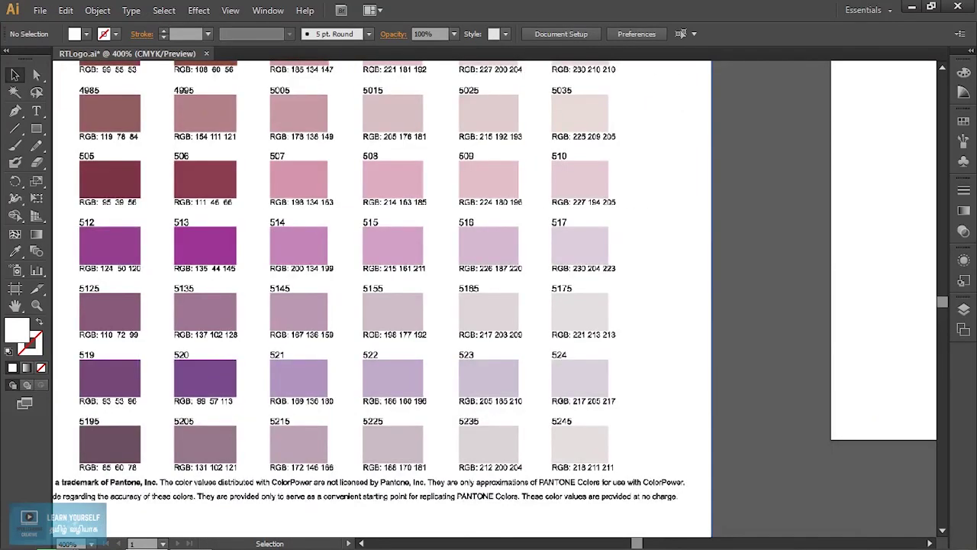
pyautogui.moveTo(878, 191)
pyautogui.mouseDown()
pyautogui.moveTo(344, 221)
pyautogui.moveTo(26, 381)
pyautogui.mouseUp()
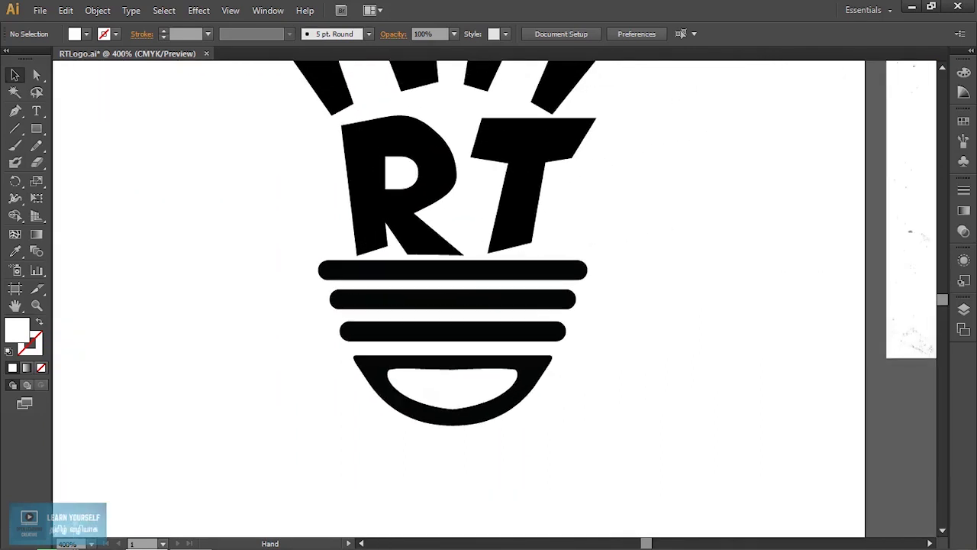
# Copy the leftmost ray, rotate it near-horizontal and shrink it to a short stub beside the R.
pyautogui.moveTo(310, 62); pyautogui.dragTo(260, 207)
pyautogui.click(260, 208)
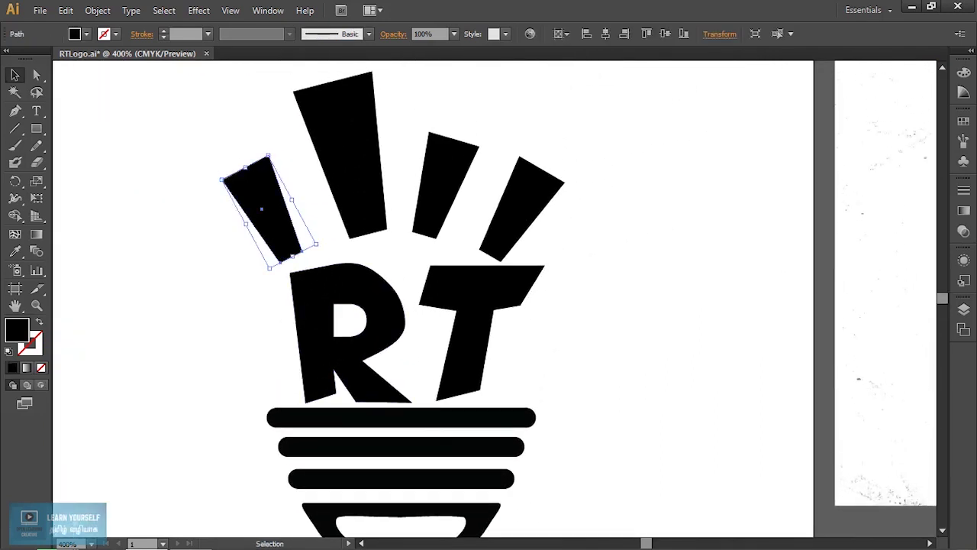
pyautogui.press('a')
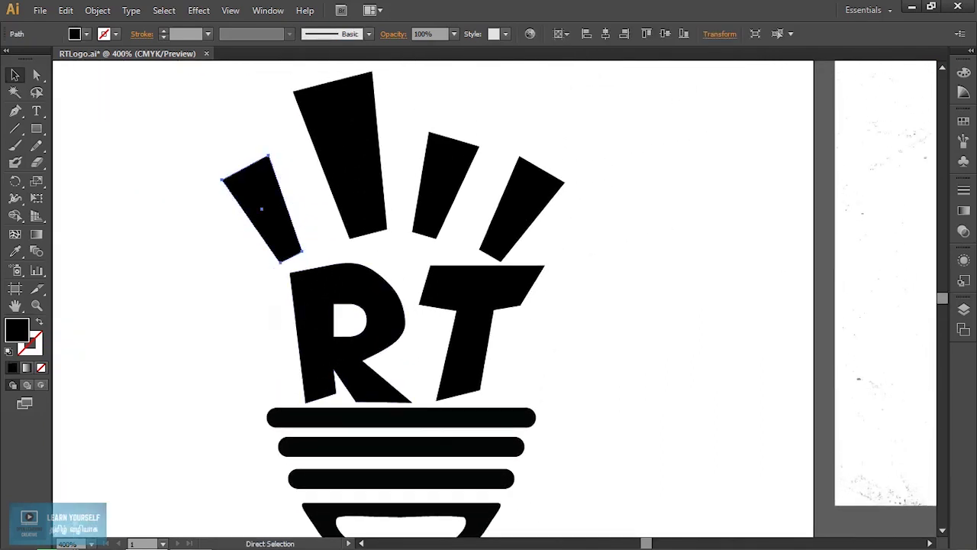
pyautogui.press('v')
pyautogui.moveTo(261, 209); pyautogui.dragTo(213, 293)
pyautogui.moveTo(222, 348); pyautogui.dragTo(256, 316)
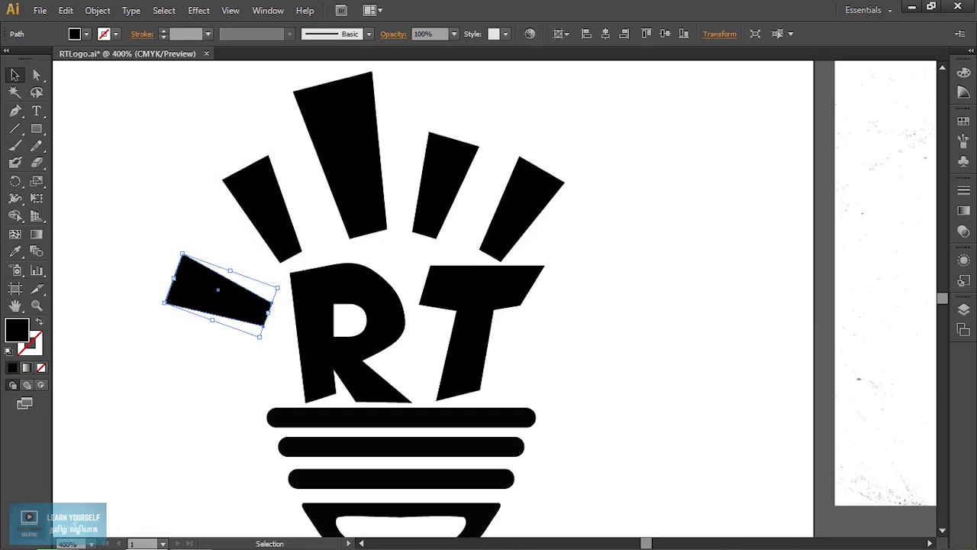
pyautogui.moveTo(252, 305); pyautogui.dragTo(257, 317)
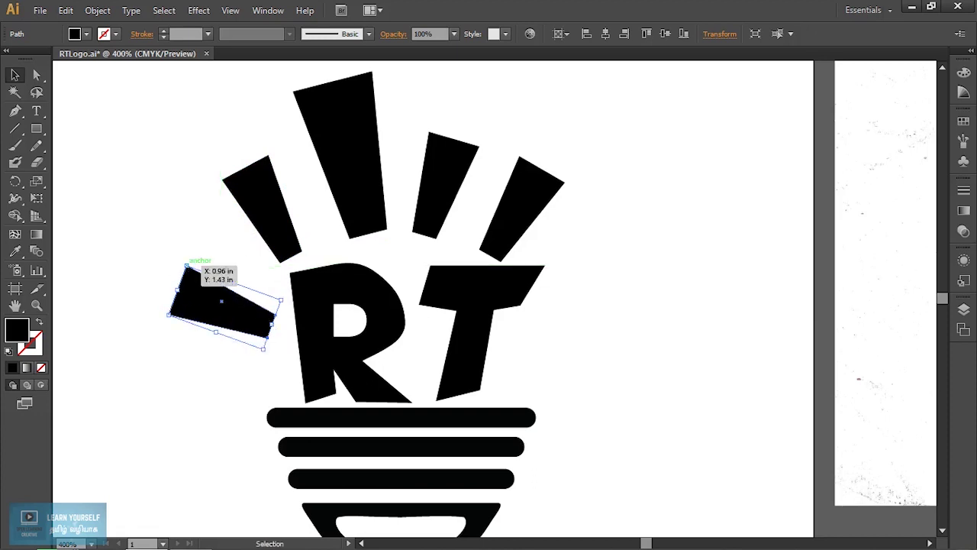
pyautogui.moveTo(187, 266); pyautogui.dragTo(218, 300)
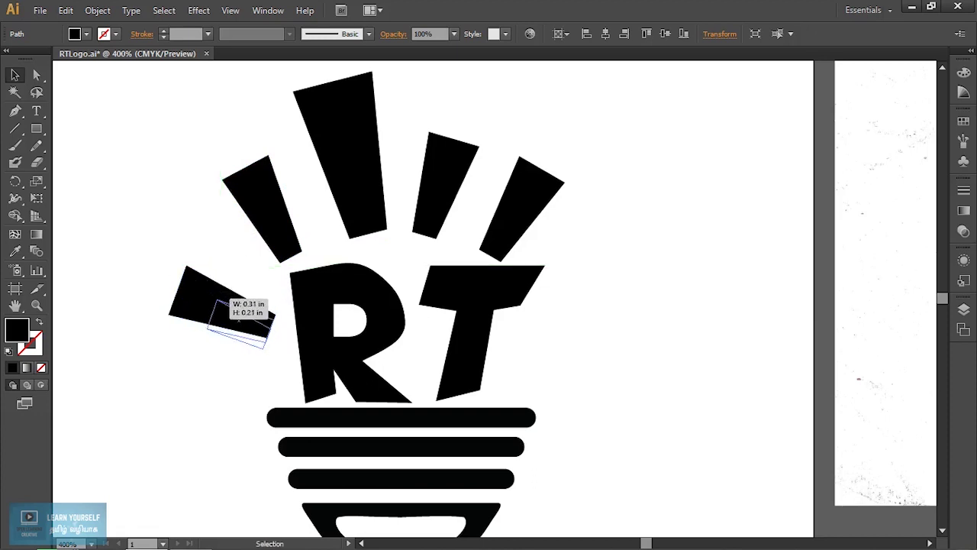
pyautogui.moveTo(218, 300); pyautogui.dragTo(616, 268)
pyautogui.hotkey('ctrl', 'shift', 'a')
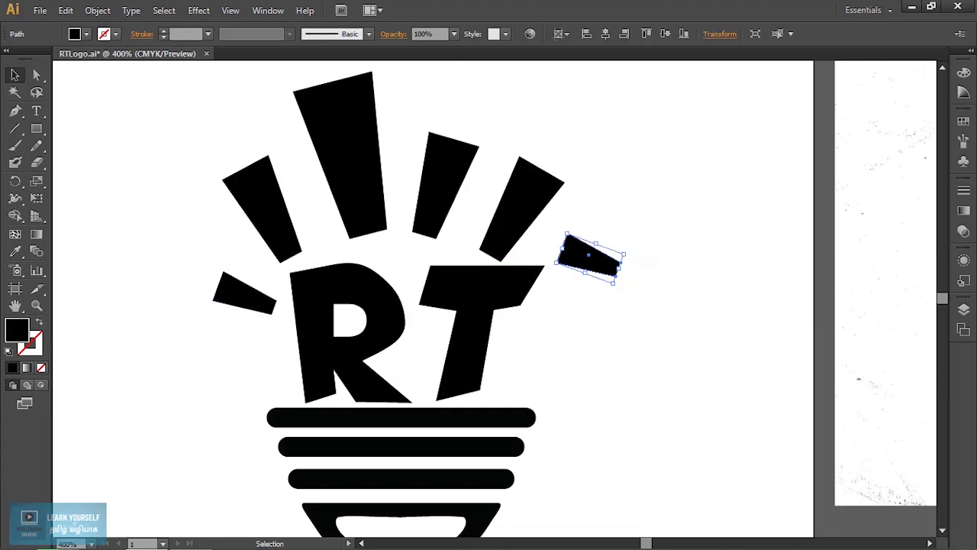
# Rotate the small copied ray up-right and position it beside the T.
pyautogui.moveTo(625, 266); pyautogui.dragTo(592, 280)
pyautogui.click(648, 264)
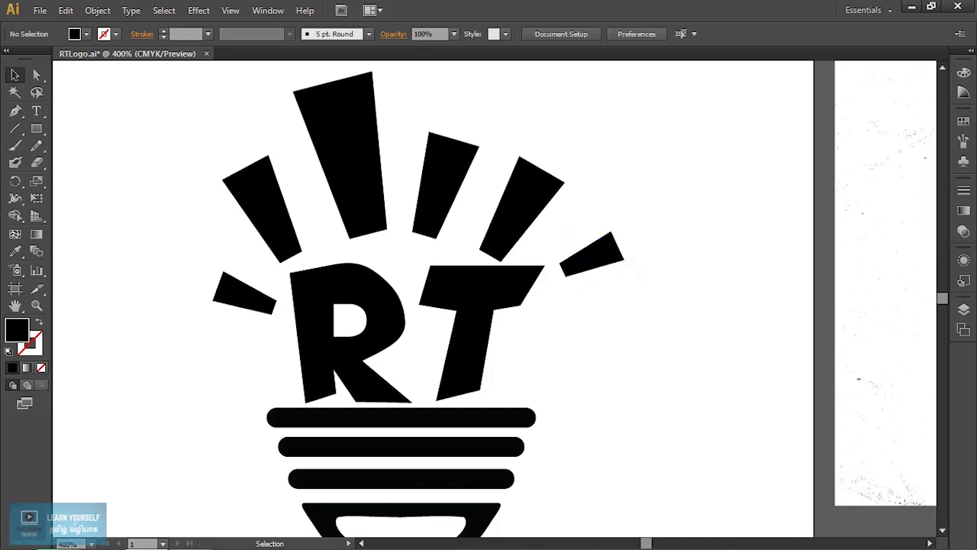
pyautogui.click(584, 256)
pyautogui.moveTo(593, 255); pyautogui.dragTo(561, 299)
pyautogui.click(617, 329)
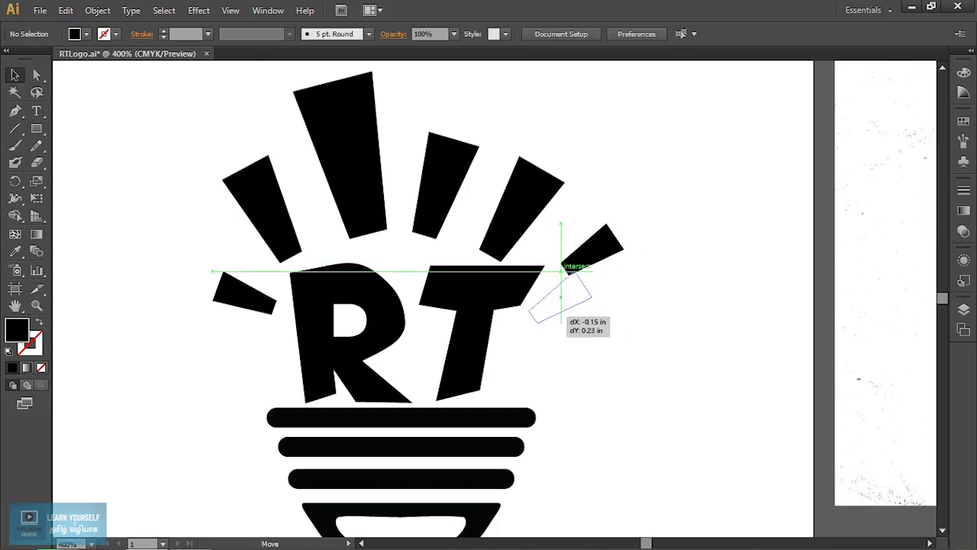
pyautogui.click(678, 347)
pyautogui.moveTo(561, 299)
pyautogui.mouseDown()
pyautogui.moveTo(584, 282)
pyautogui.moveTo(583, 243)
pyautogui.mouseUp()
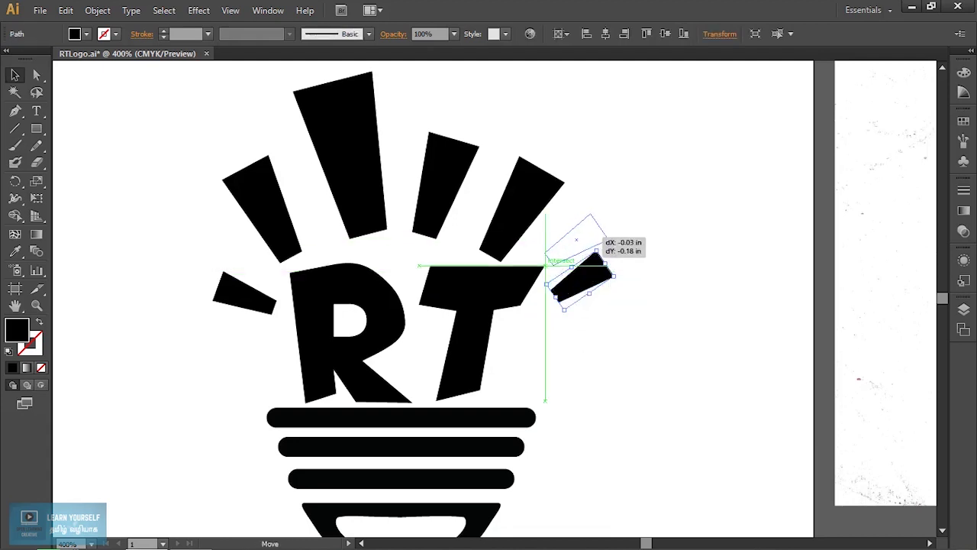
pyautogui.hotkey('ctrl', 'shift', 'a')
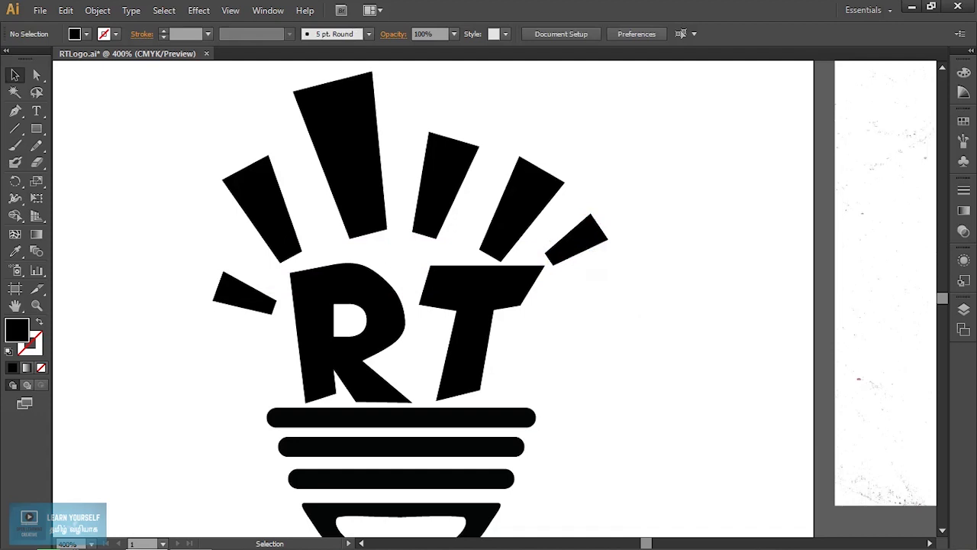
pyautogui.moveTo(577, 240); pyautogui.dragTo(578, 251)
# Pan the view back to the Pantone colour chart.
pyautogui.hotkey('ctrl', 'shift', 'a')
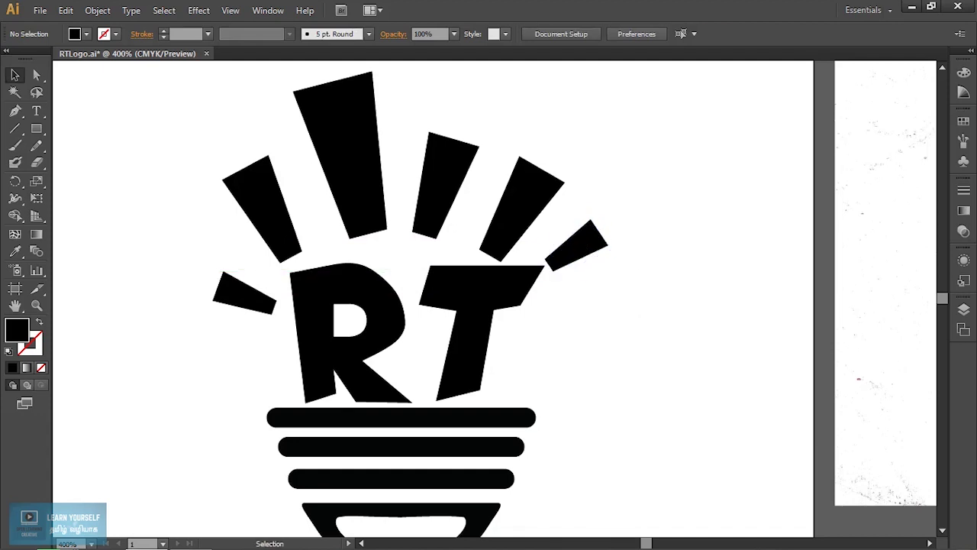
pyautogui.moveTo(534, 344); pyautogui.dragTo(648, 237)
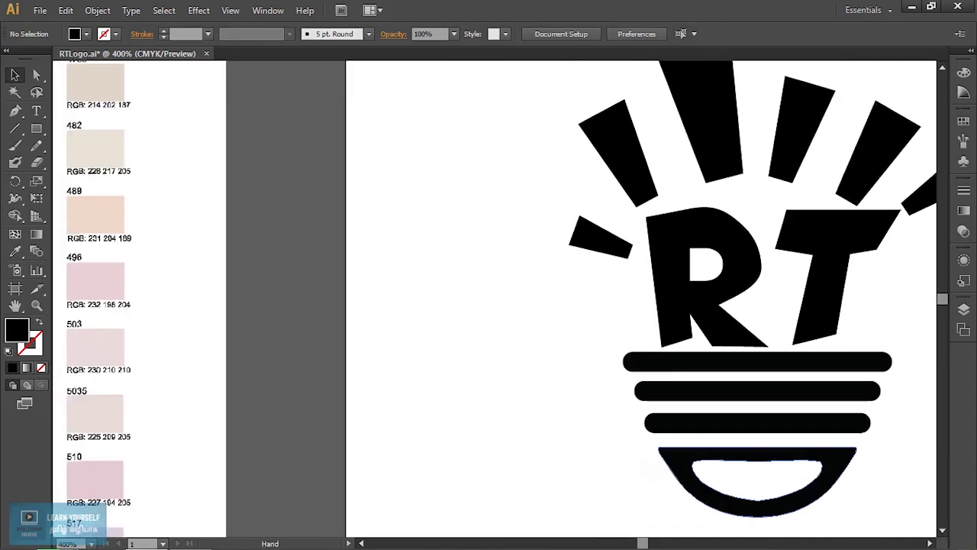
pyautogui.moveTo(305, 305); pyautogui.dragTo(840, 298)
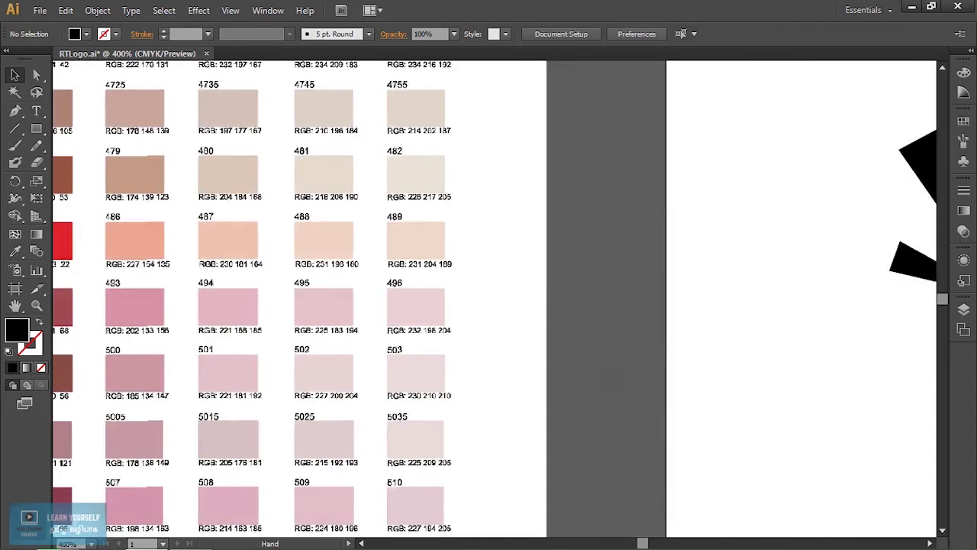
# Frame the swatch chart beside the logo and select the letter R.
pyautogui.moveTo(763, 290)
pyautogui.mouseDown()
pyautogui.moveTo(280, 290)
pyautogui.moveTo(280, 328)
pyautogui.mouseUp()
pyautogui.moveTo(610, 328); pyautogui.dragTo(255, 328)
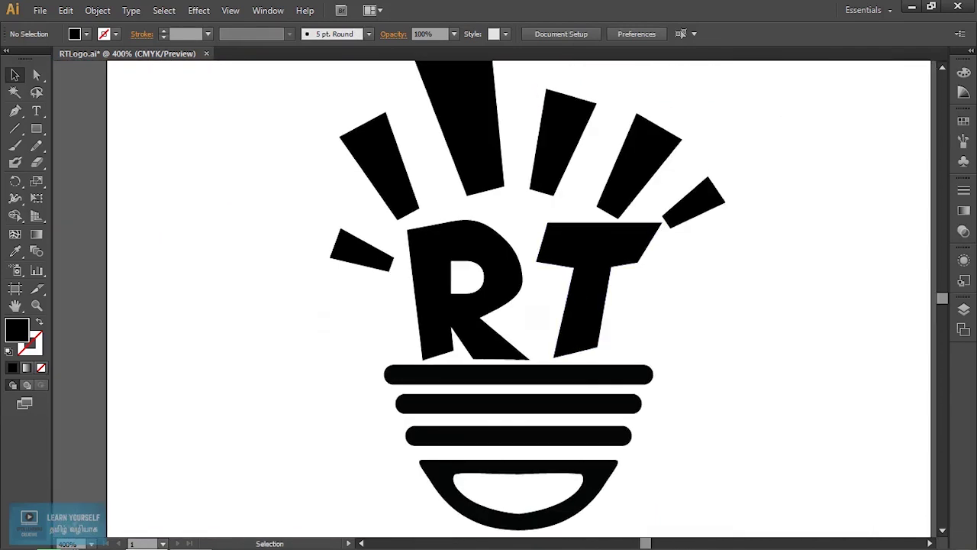
pyautogui.moveTo(382, 306); pyautogui.dragTo(824, 328)
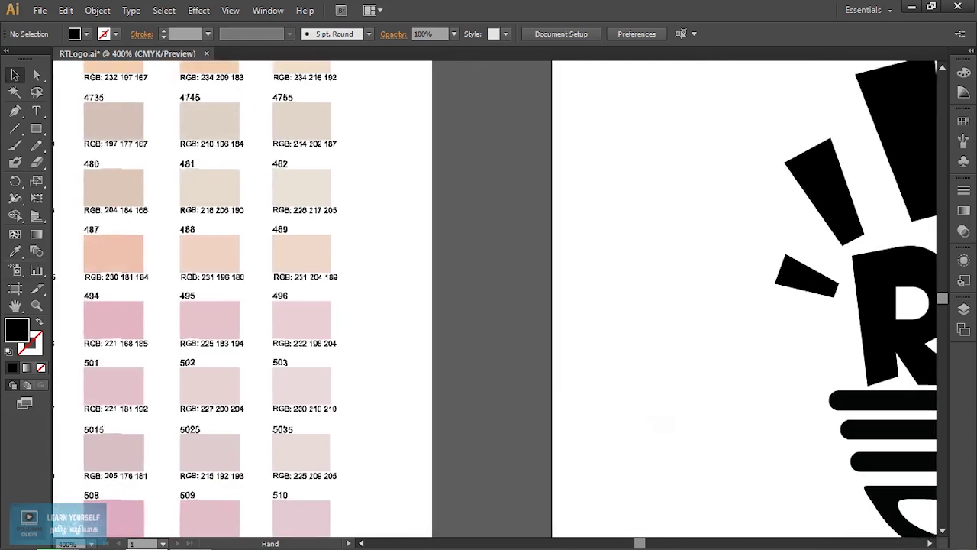
pyautogui.moveTo(687, 306); pyautogui.dragTo(528, 305)
pyautogui.click(748, 351)
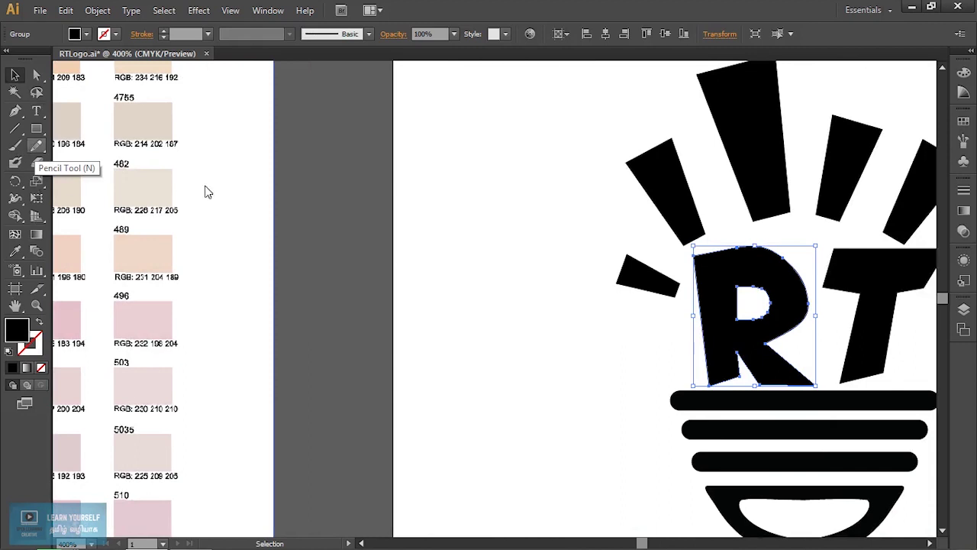
# Eyedropper the bright red of Pantone swatch 485 onto the R.
pyautogui.click(16, 250)
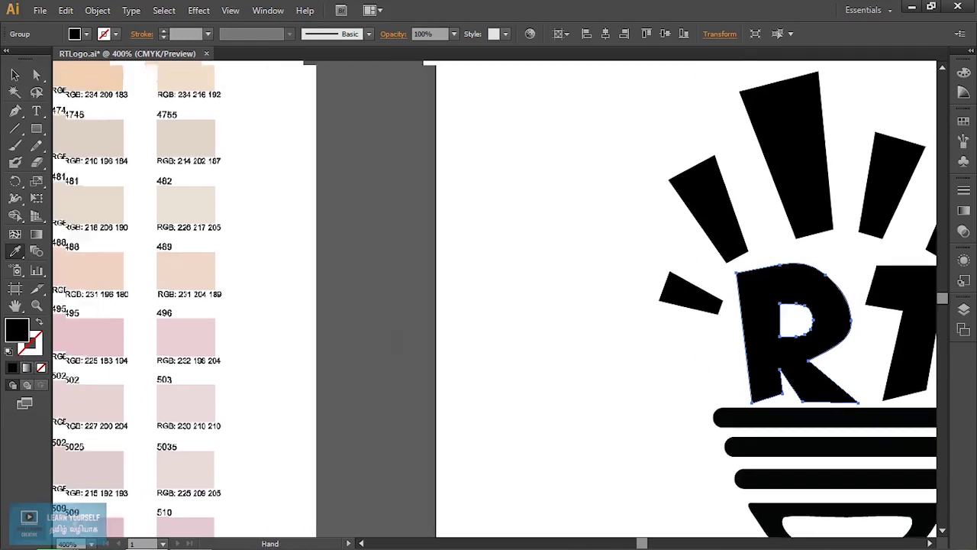
pyautogui.moveTo(305, 229); pyautogui.dragTo(647, 306)
pyautogui.moveTo(366, 305); pyautogui.dragTo(608, 256)
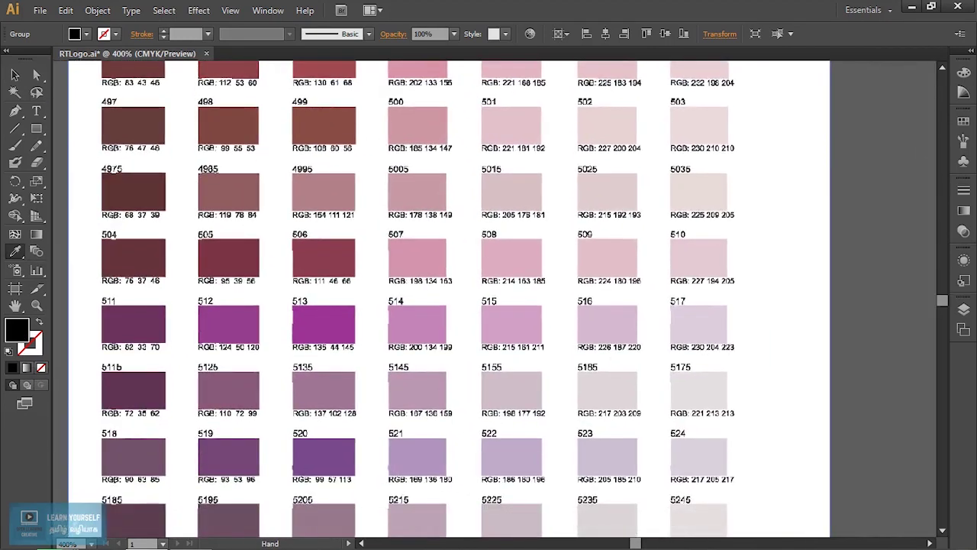
pyautogui.moveTo(458, 496); pyautogui.dragTo(415, 77)
pyautogui.moveTo(415, 229); pyautogui.dragTo(415, 409)
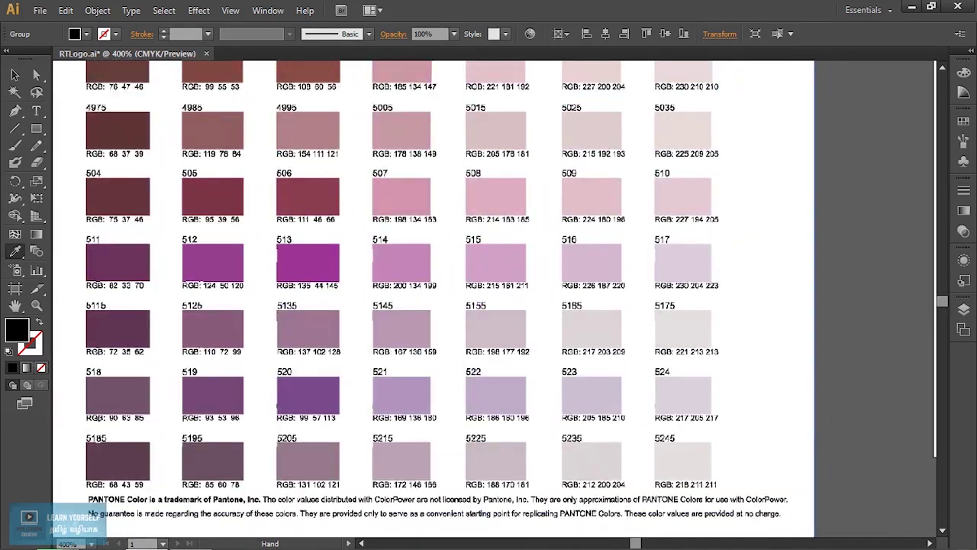
pyautogui.scroll(3, 458, 306)
pyautogui.scroll(3, 458, 306)
pyautogui.scroll(4, 458, 305)
pyautogui.press('i')
pyautogui.click(295, 464)
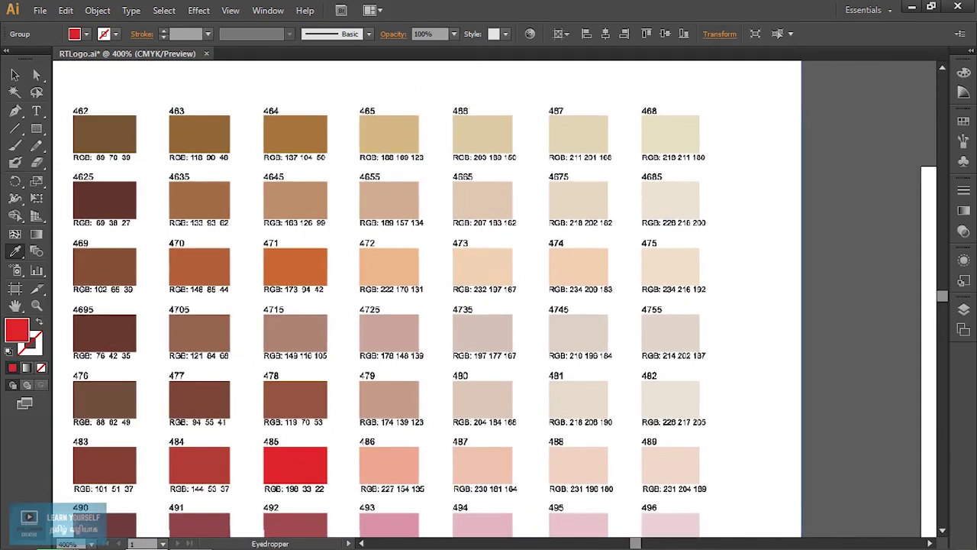
# Pan back across to the logo and select the black T.
pyautogui.hscroll(5, 495, 304)
pyautogui.hscroll(5, 495, 303)
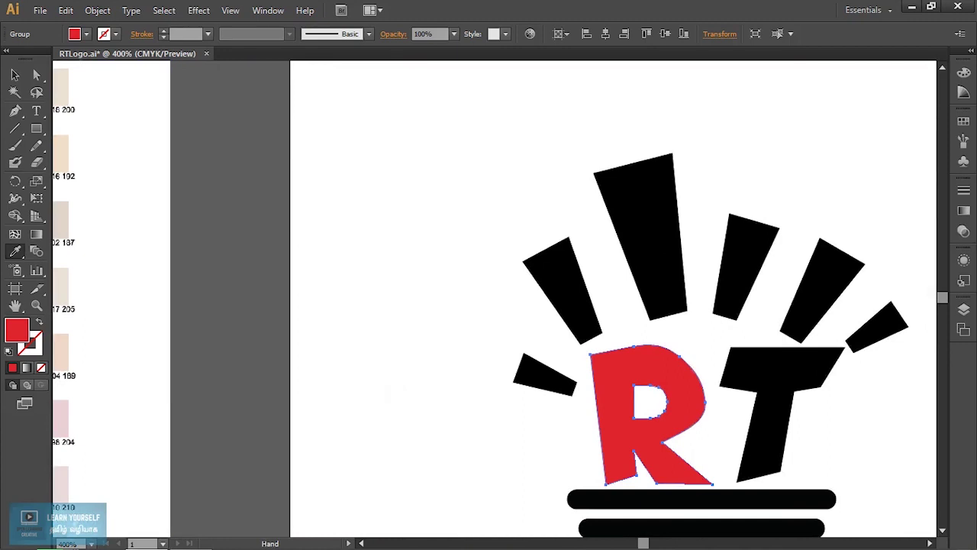
pyautogui.press('h')
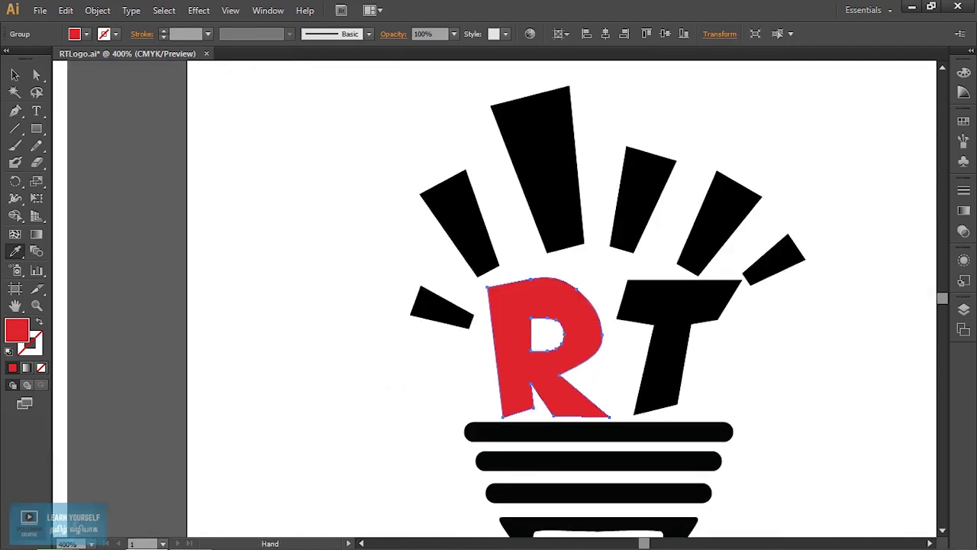
pyautogui.hscroll(-3, 577, 413)
pyautogui.hscroll(-6, 577, 413)
pyautogui.hscroll(-2, 461, 298)
pyautogui.press('i')
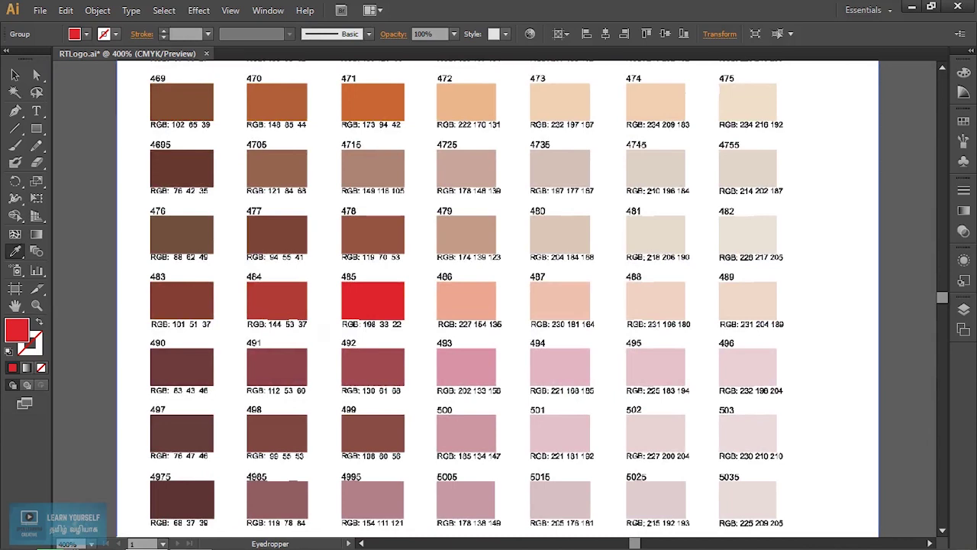
pyautogui.press('v')
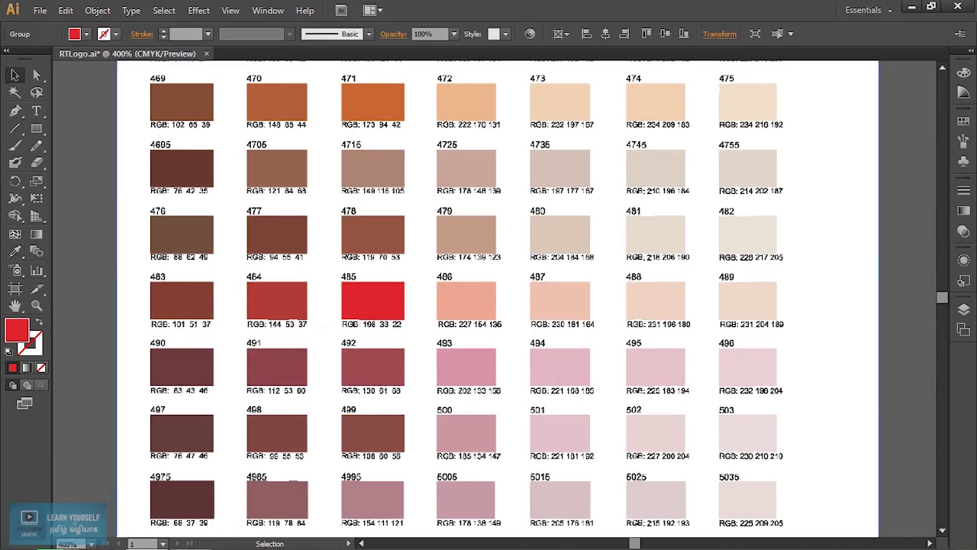
pyautogui.hscroll(4, 526, 298)
pyautogui.hscroll(5, 527, 298)
pyautogui.hscroll(2, 527, 298)
pyautogui.click(710, 359)
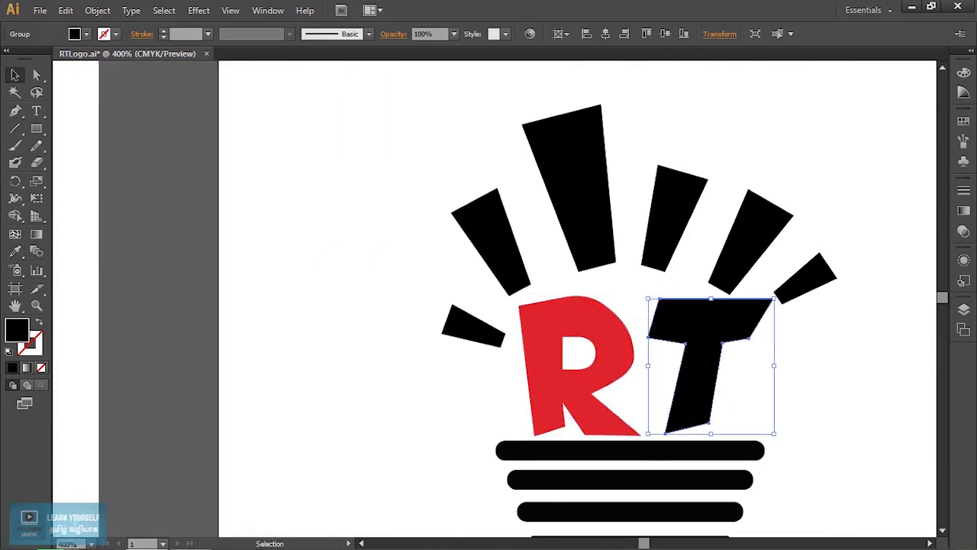
# Copy the R's red fill onto the T with the Eyedropper.
pyautogui.moveTo(458, 305)
pyautogui.mouseDown()
pyautogui.moveTo(774, 291)
pyautogui.moveTo(616, 259)
pyautogui.moveTo(913, 259)
pyautogui.moveTo(765, 259)
pyautogui.moveTo(524, 286)
pyautogui.mouseUp()
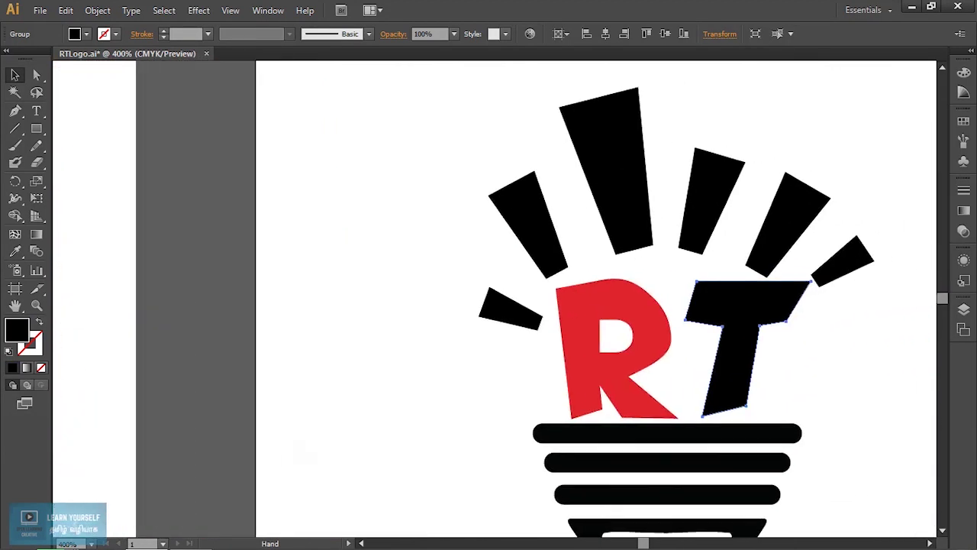
pyautogui.press('i')
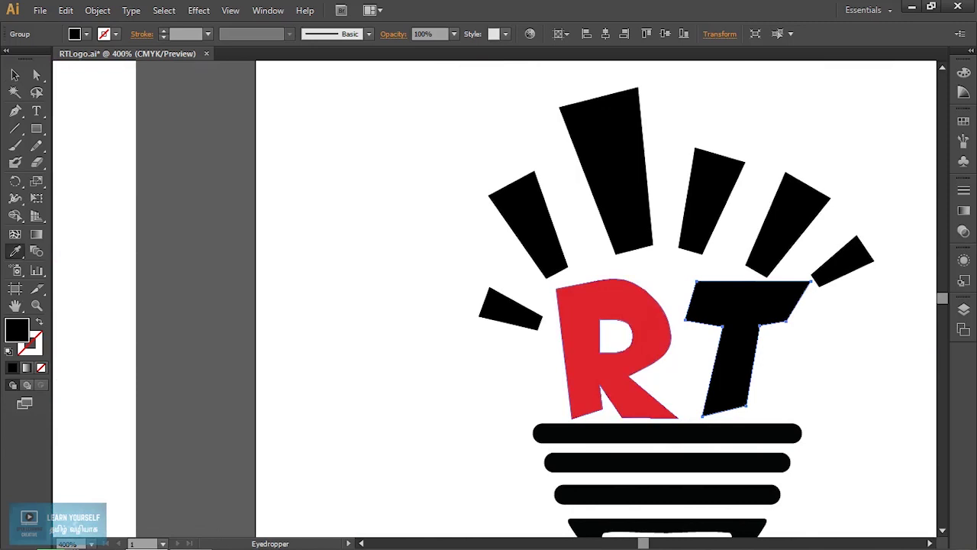
pyautogui.click(602, 353)
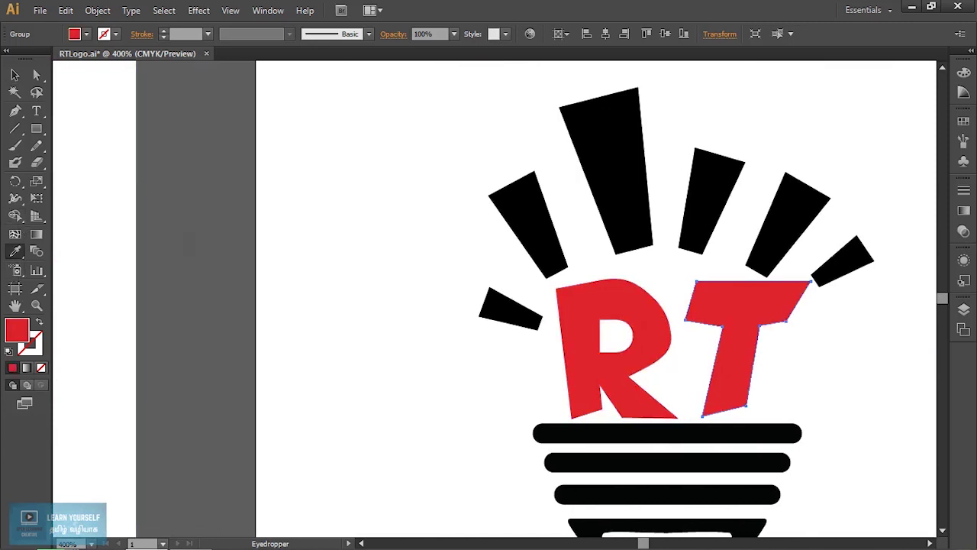
pyautogui.click(15, 74)
# Select the small left, upper-left and both upper-right rays, leaving the centre ray out.
pyautogui.click(511, 309)
pyautogui.keyDown('shift'); pyautogui.click(526, 222); pyautogui.keyUp('shift')
pyautogui.keyDown('shift'); pyautogui.click(604, 183); pyautogui.keyUp('shift')
pyautogui.keyDown('shift'); pyautogui.click(648, 191); pyautogui.keyUp('shift')
pyautogui.keyDown('shift'); pyautogui.click(711, 200); pyautogui.keyUp('shift')
pyautogui.keyDown('shift'); pyautogui.click(787, 223); pyautogui.keyUp('shift')
# Add the far-right ray and fill all five side rays with brick red swatch 484.
pyautogui.keyDown('shift'); pyautogui.click(841, 259); pyautogui.keyUp('shift')
pyautogui.hscroll(-3, 488, 297)
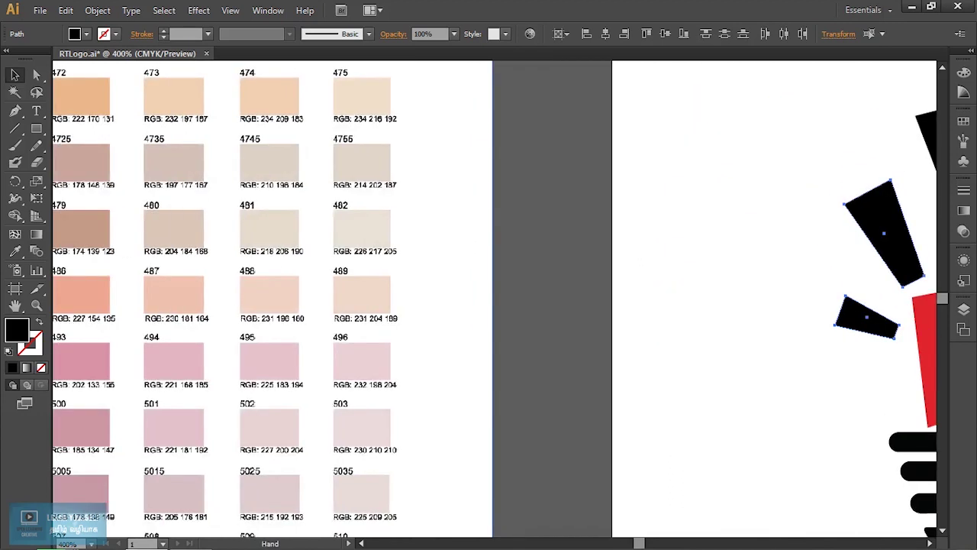
pyautogui.hscroll(-3, 488, 297)
pyautogui.press('i')
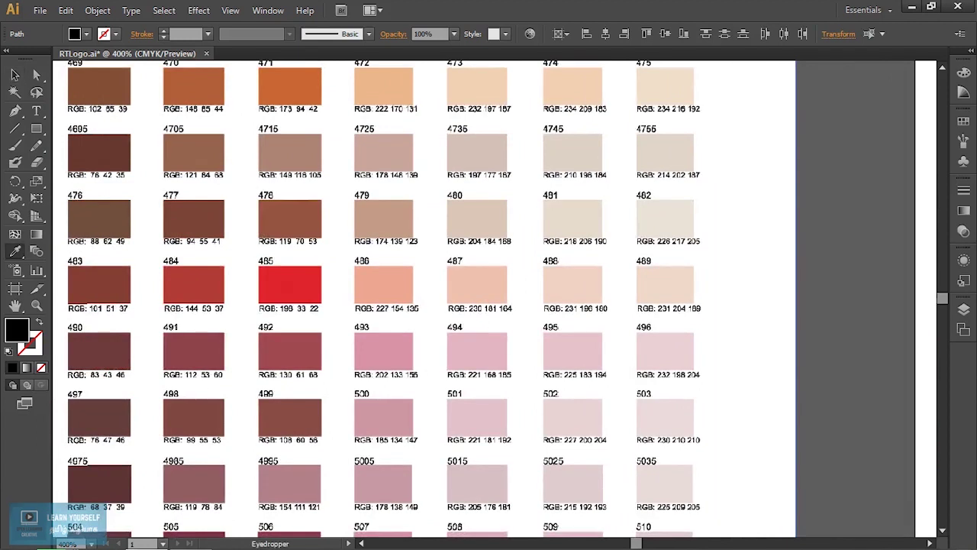
pyautogui.click(193, 284)
pyautogui.press('v')
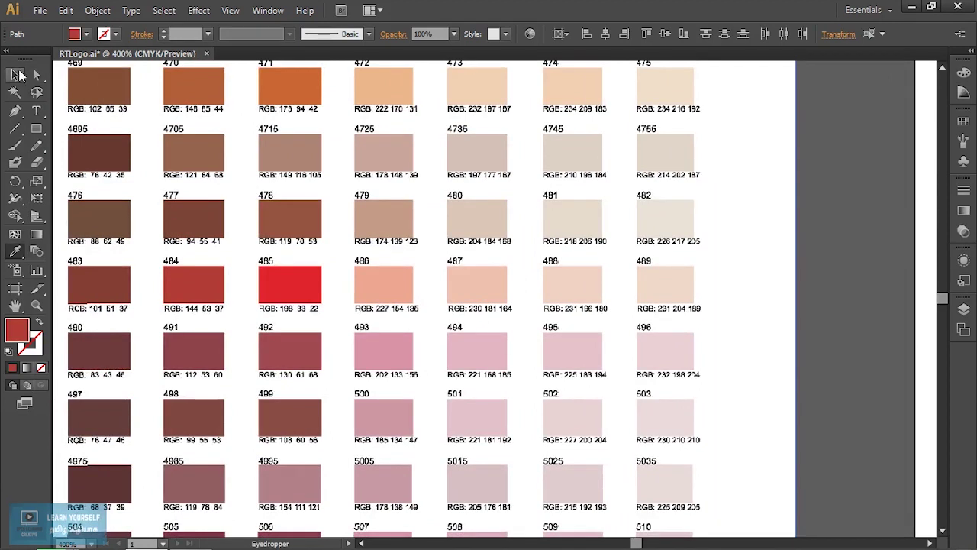
pyautogui.moveTo(687, 305)
pyautogui.mouseDown()
pyautogui.moveTo(187, 306)
pyautogui.moveTo(321, 305)
pyautogui.mouseUp()
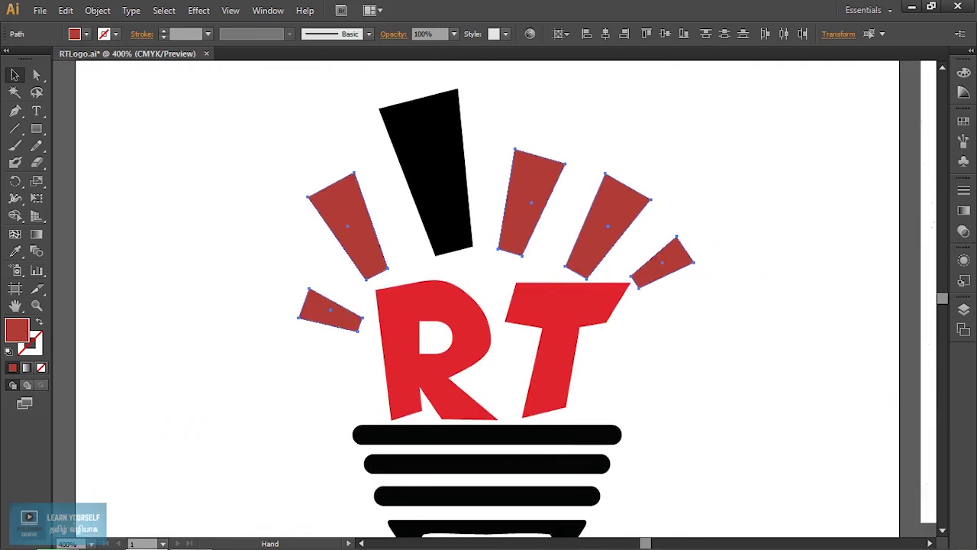
pyautogui.hotkey('ctrl', 'shift', 'a')
pyautogui.moveTo(489, 344)
pyautogui.mouseDown()
pyautogui.moveTo(488, 229)
pyautogui.moveTo(565, 305)
pyautogui.mouseUp()
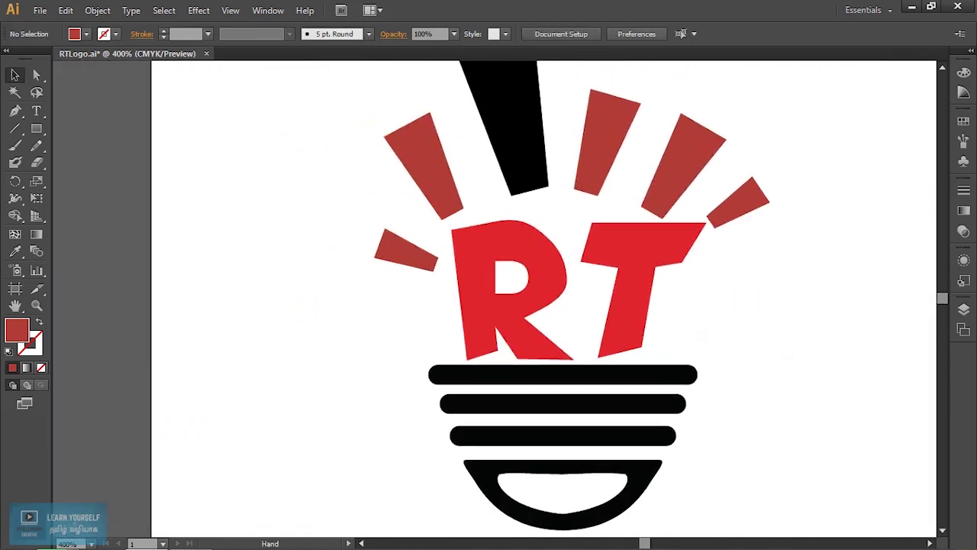
# Select the tall centre ray and try a magenta swatch on it.
pyautogui.moveTo(511, 201); pyautogui.dragTo(663, 212)
pyautogui.click(663, 212)
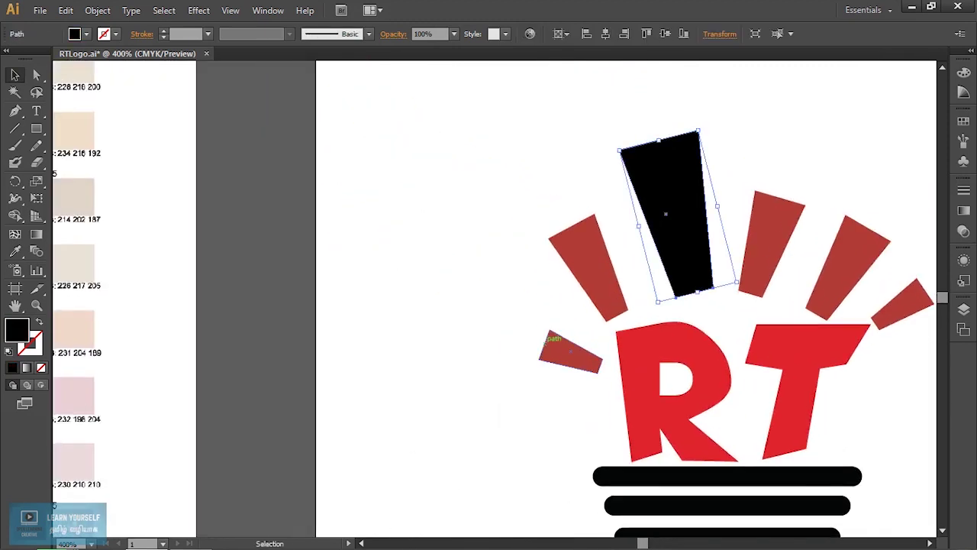
pyautogui.moveTo(534, 229); pyautogui.dragTo(928, 229)
pyautogui.moveTo(229, 306)
pyautogui.mouseDown()
pyautogui.moveTo(511, 355)
pyautogui.moveTo(496, 23)
pyautogui.mouseUp()
pyautogui.moveTo(488, 305)
pyautogui.mouseDown()
pyautogui.moveTo(443, 229)
pyautogui.moveTo(442, 279)
pyautogui.mouseUp()
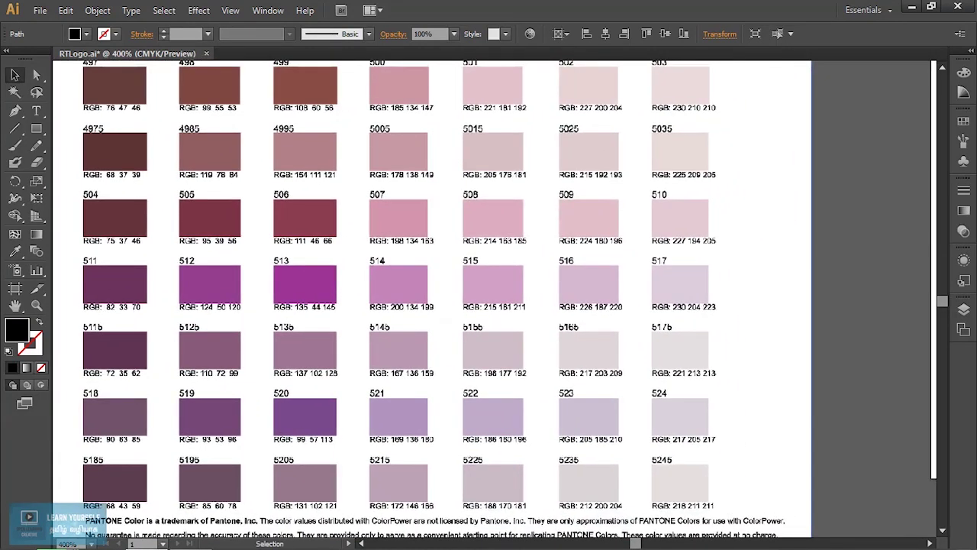
pyautogui.press('i')
pyautogui.click(304, 284)
pyautogui.click(17, 77)
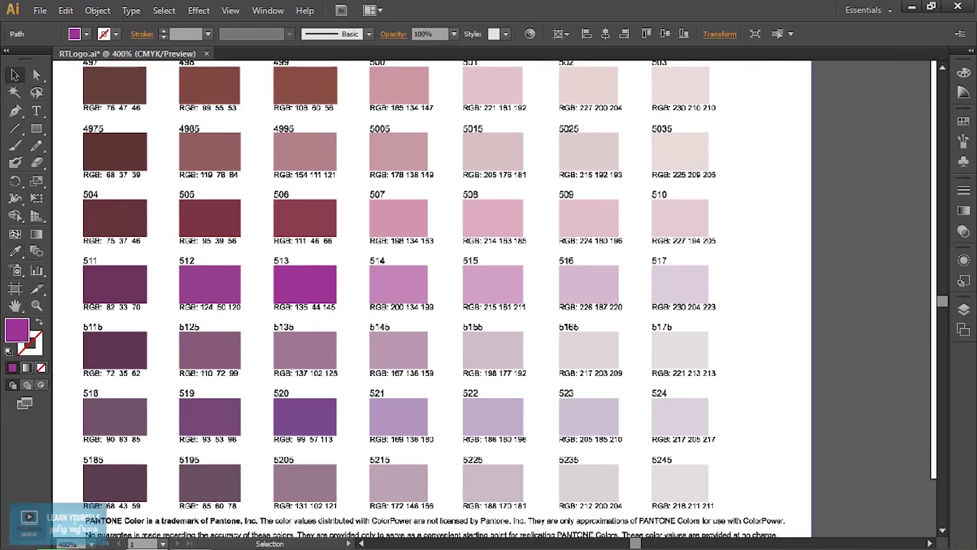
pyautogui.moveTo(687, 305)
pyautogui.mouseDown()
pyautogui.moveTo(84, 305)
pyautogui.moveTo(689, 263)
pyautogui.mouseUp()
# Try a light peach on the centre ray, then settle on bright red swatch 485.
pyautogui.press('i')
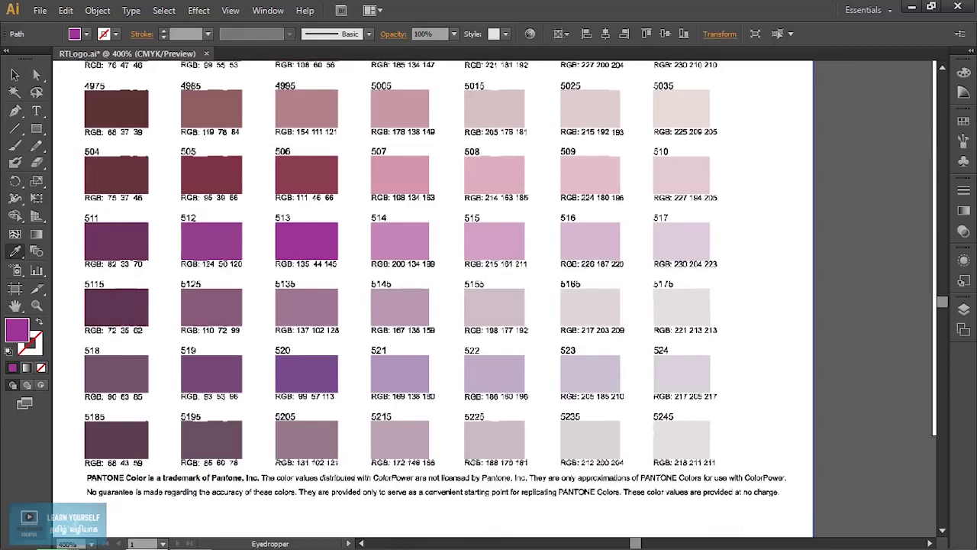
pyautogui.moveTo(686, 191)
pyautogui.mouseDown()
pyautogui.moveTo(464, 344)
pyautogui.moveTo(110, 488)
pyautogui.moveTo(170, 535)
pyautogui.mouseUp()
pyautogui.scroll(-1, 435, 386)
pyautogui.scroll(-1, 435, 385)
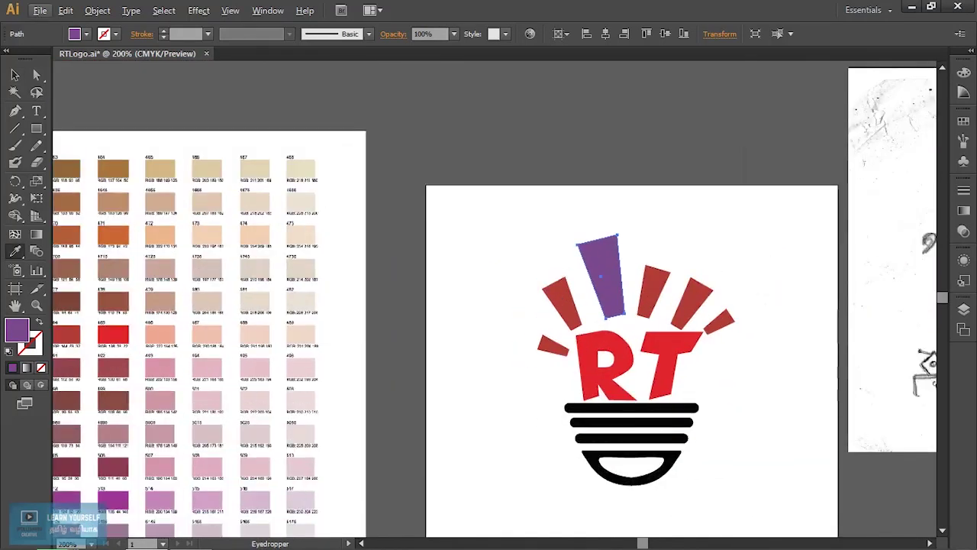
pyautogui.moveTo(435, 385)
pyautogui.mouseDown()
pyautogui.moveTo(499, 274)
pyautogui.moveTo(593, 280)
pyautogui.moveTo(521, 326)
pyautogui.mouseUp()
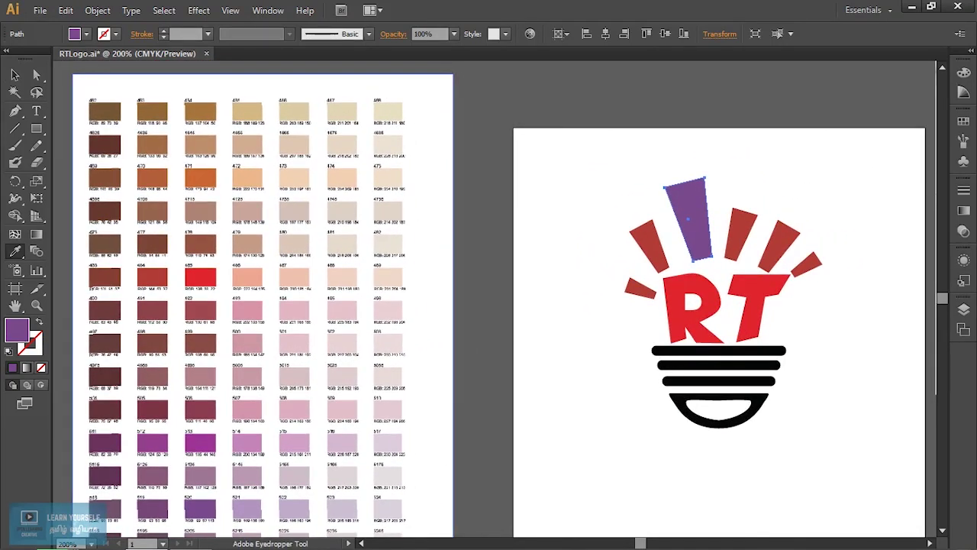
pyautogui.click(293, 274)
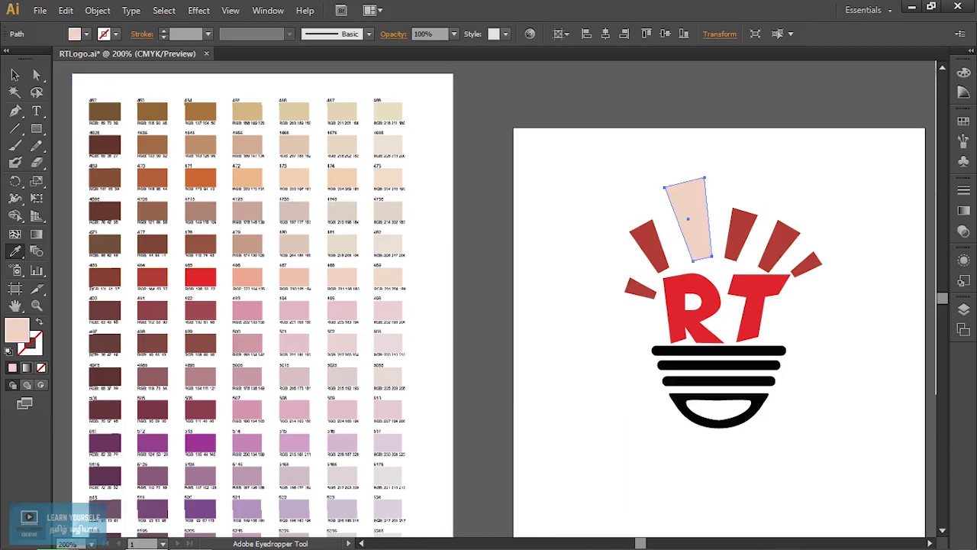
pyautogui.click(200, 276)
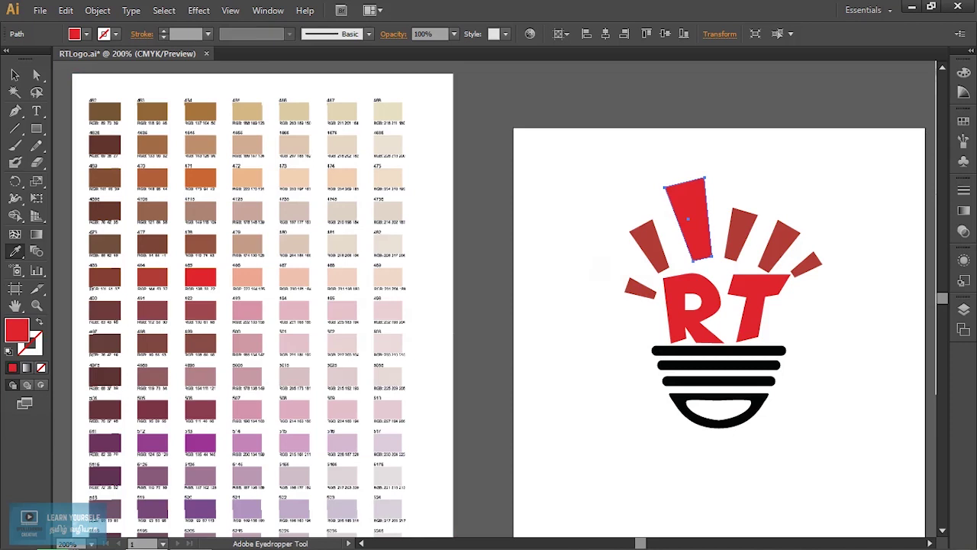
# Select the five side rays and give them a pale salmon fill from the chart.
pyautogui.press('v')
pyautogui.click(648, 243)
pyautogui.keyDown('shift'); pyautogui.click(642, 290); pyautogui.keyUp('shift')
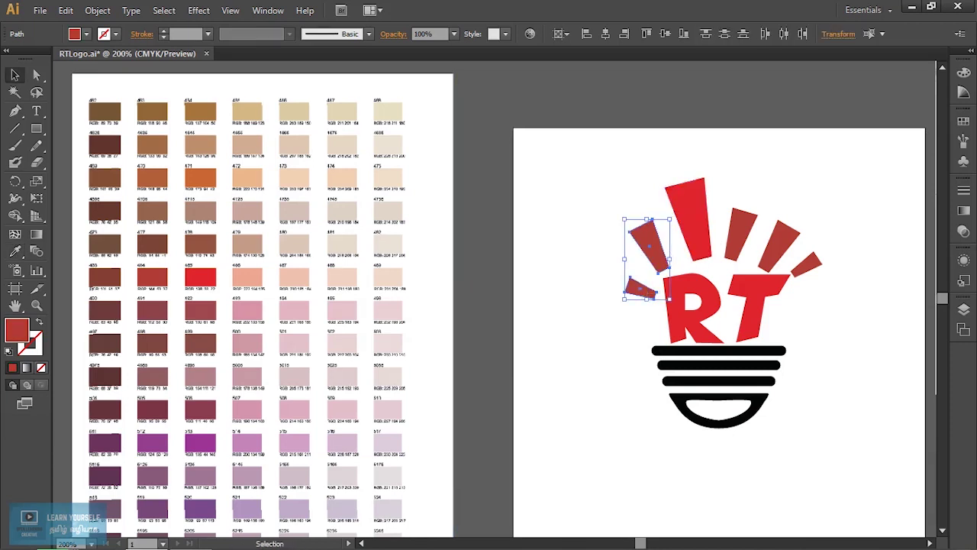
pyautogui.keyDown('shift'); pyautogui.click(739, 233); pyautogui.keyUp('shift')
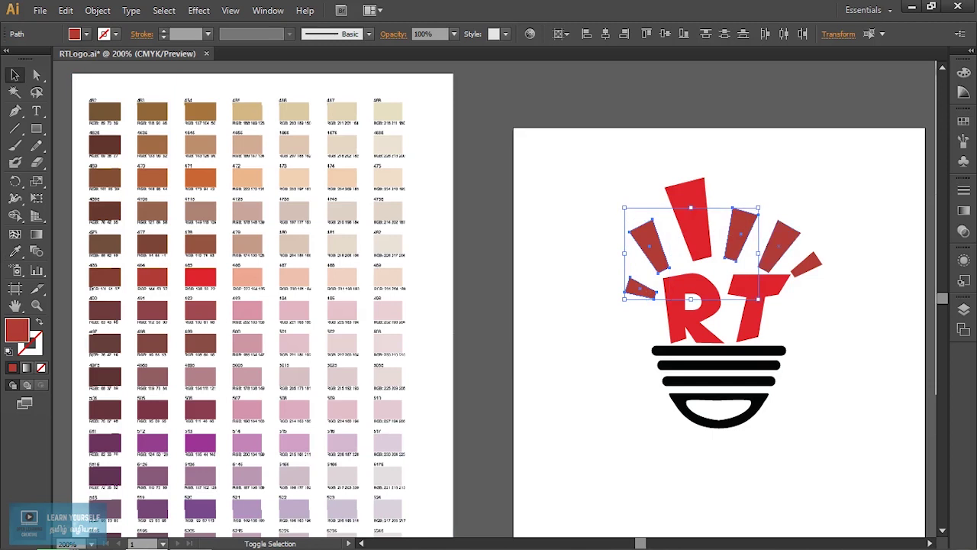
pyautogui.keyDown('shift'); pyautogui.click(778, 242); pyautogui.keyUp('shift')
pyautogui.keyDown('shift'); pyautogui.click(808, 264); pyautogui.keyUp('shift')
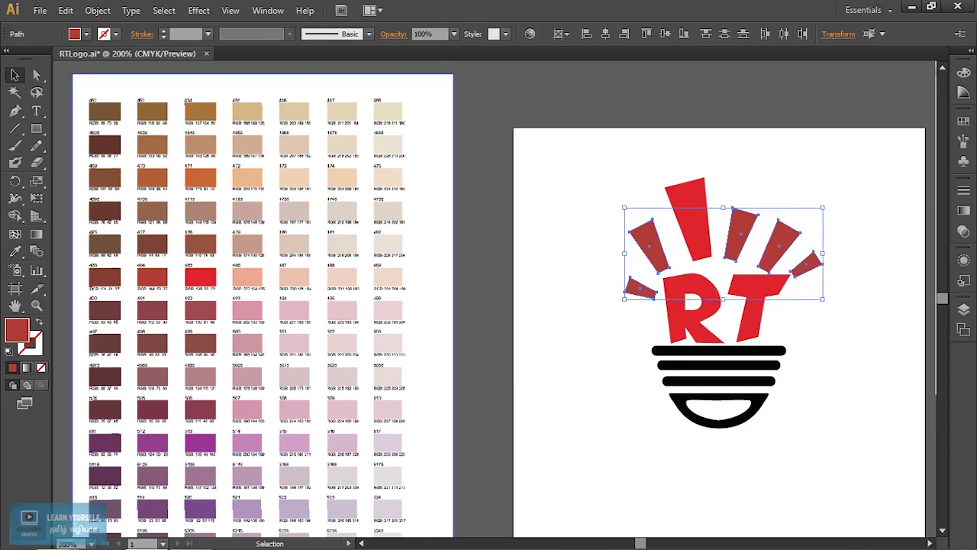
pyautogui.press('i')
pyautogui.click(341, 178)
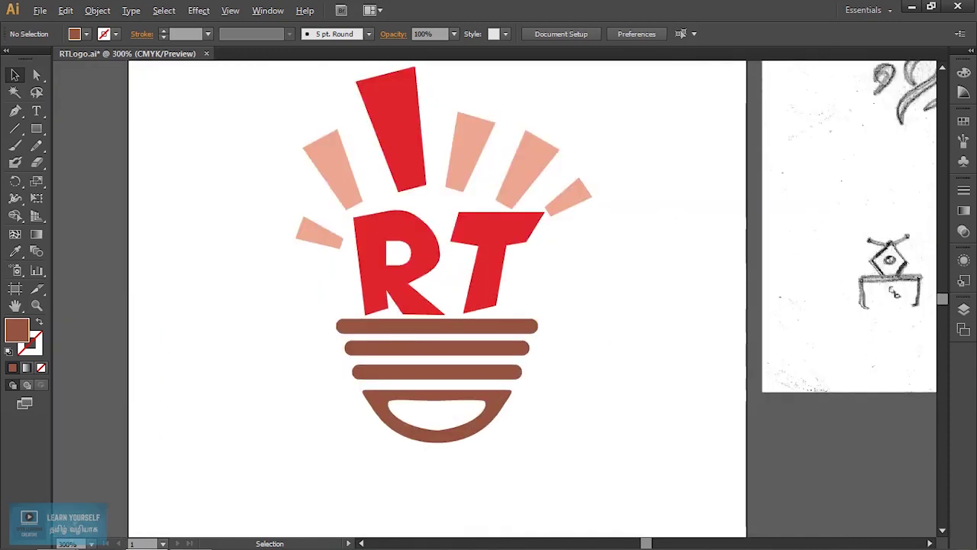
pyautogui.click(370, 282)
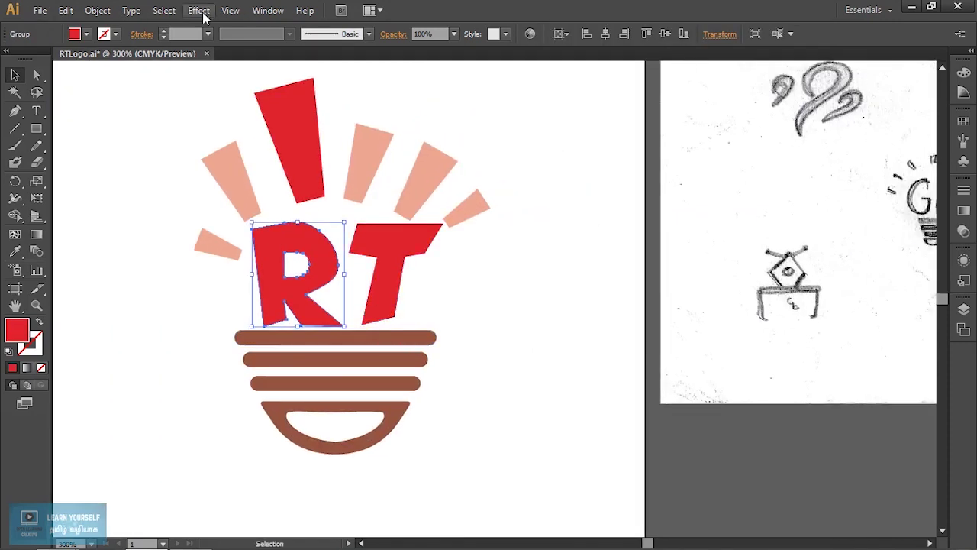
# Open Effect > Stylize > Drop Shadow for the selected R.
pyautogui.click(199, 10)
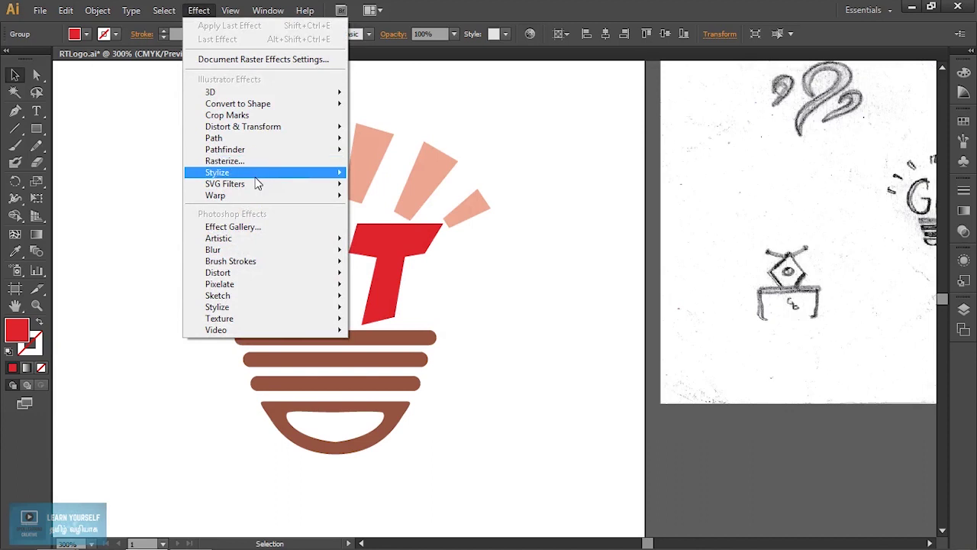
pyautogui.moveTo(229, 172)
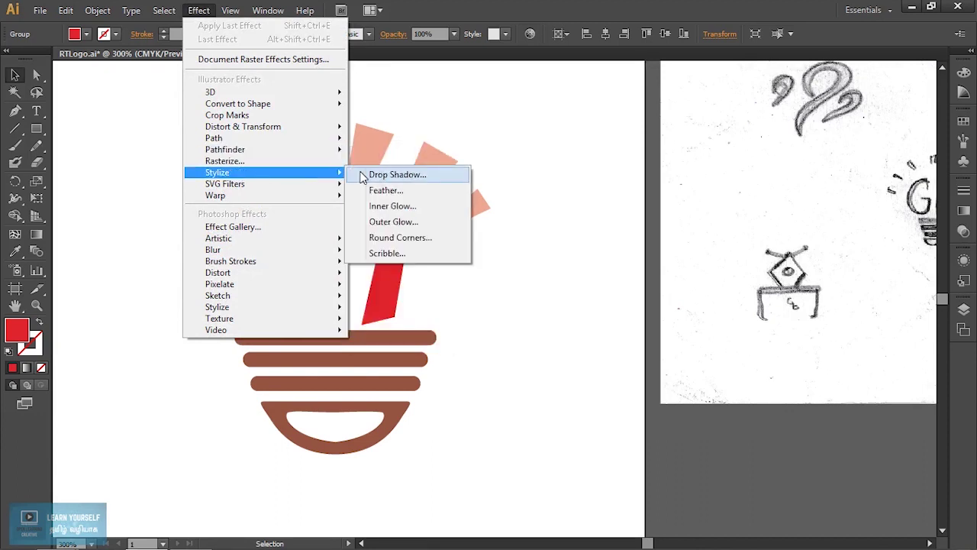
pyautogui.click(363, 175)
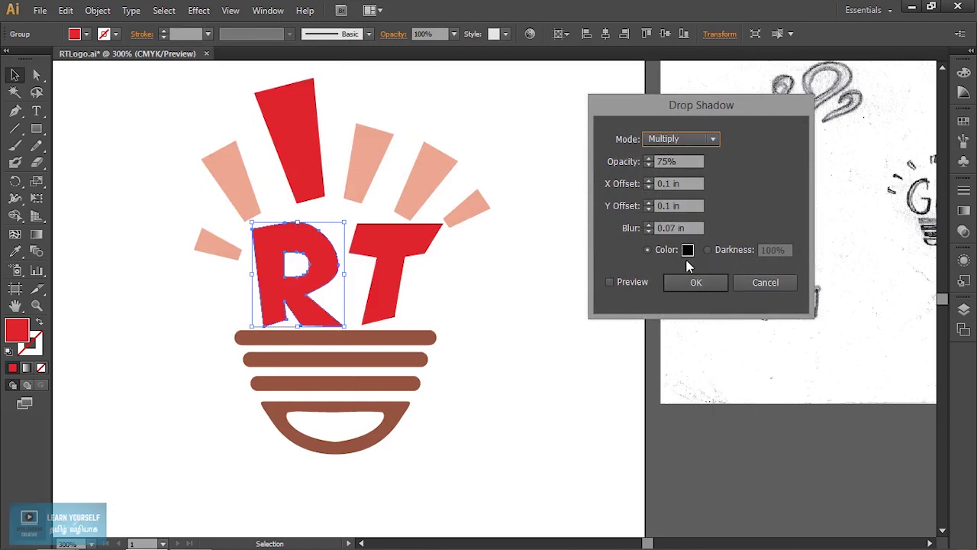
# Turn on Preview and lower the shadow opacity to 70%.
pyautogui.click(609, 281)
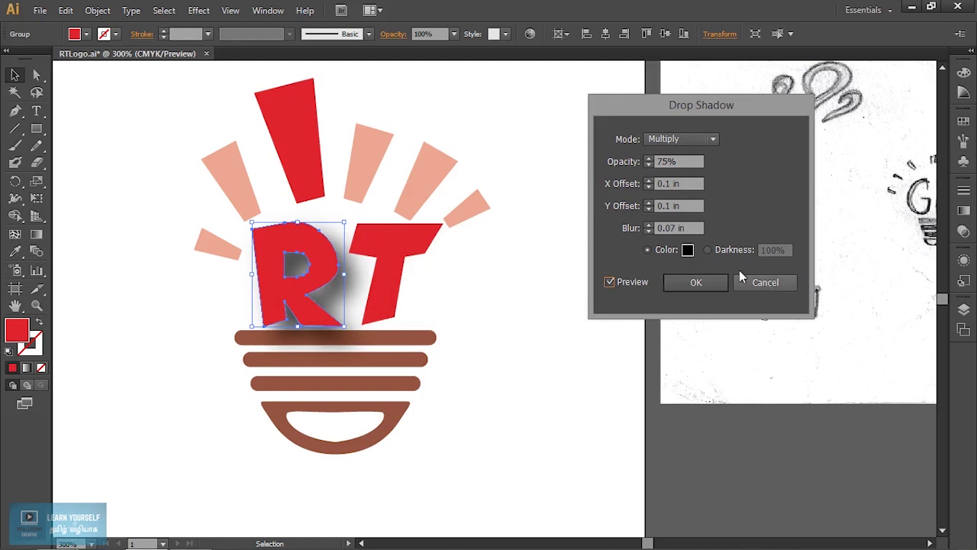
pyautogui.click(649, 167)
pyautogui.click(648, 165)
pyautogui.click(649, 164)
pyautogui.click(649, 165)
pyautogui.click(649, 165)
pyautogui.click(649, 165)
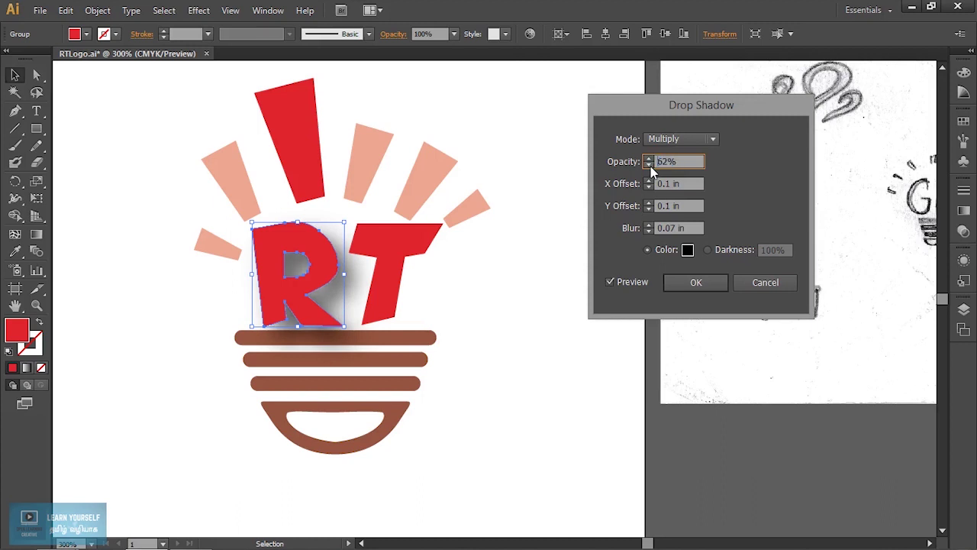
pyautogui.click(649, 165)
pyautogui.click(648, 165)
pyautogui.click(648, 165)
pyautogui.click(648, 165)
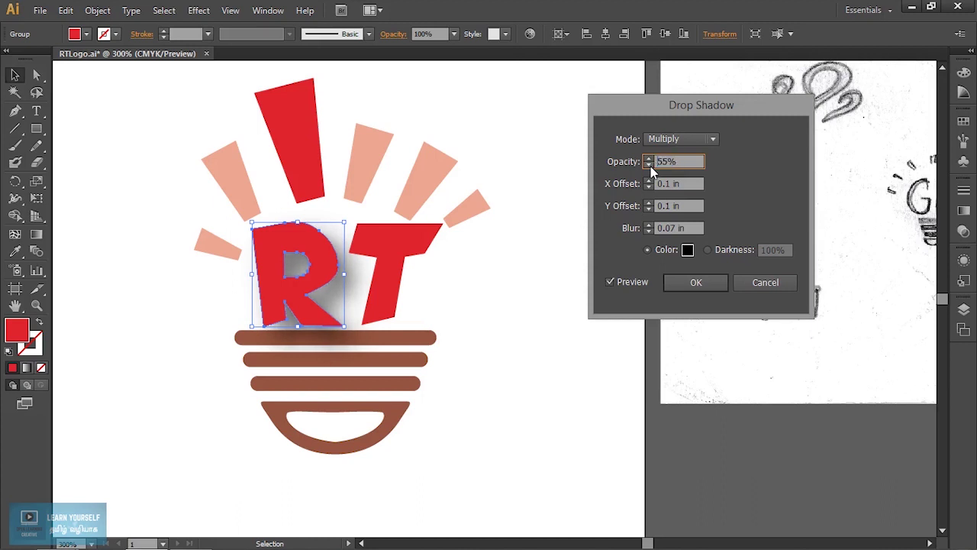
pyautogui.click(648, 165)
# Set the shadow offsets to 0.05 in and blur to 0.03 in, and apply it.
pyautogui.click(649, 157)
pyautogui.click(648, 187)
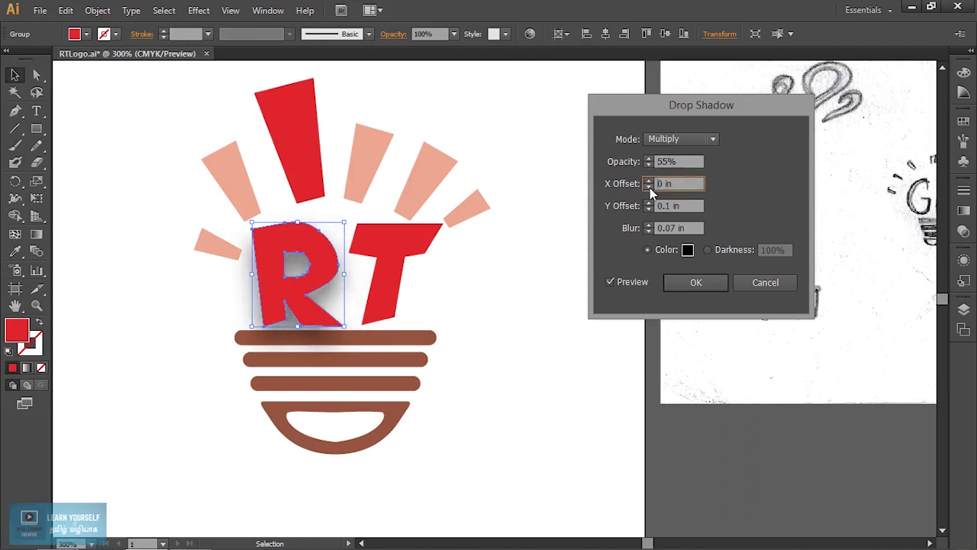
pyautogui.click(650, 188)
pyautogui.click(650, 180)
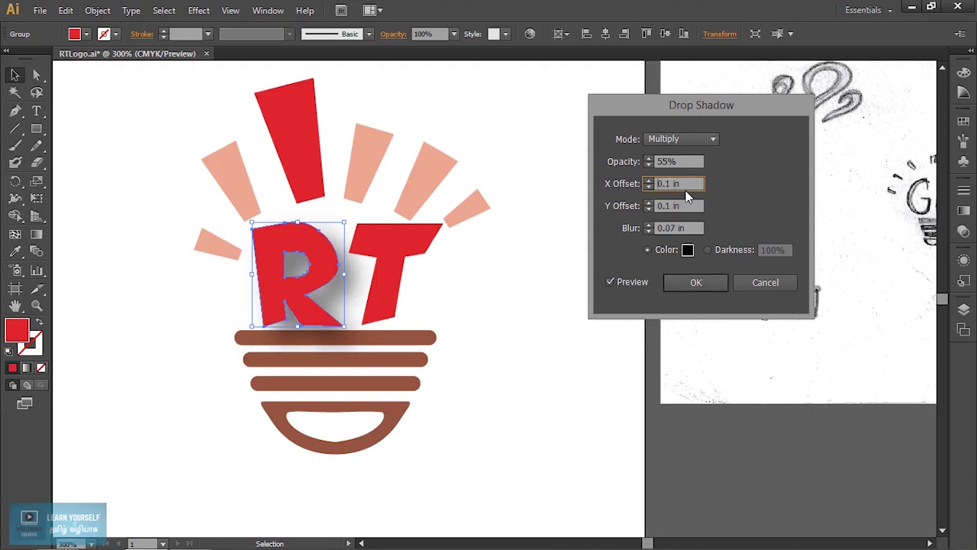
pyautogui.click(648, 231)
pyautogui.click(648, 224)
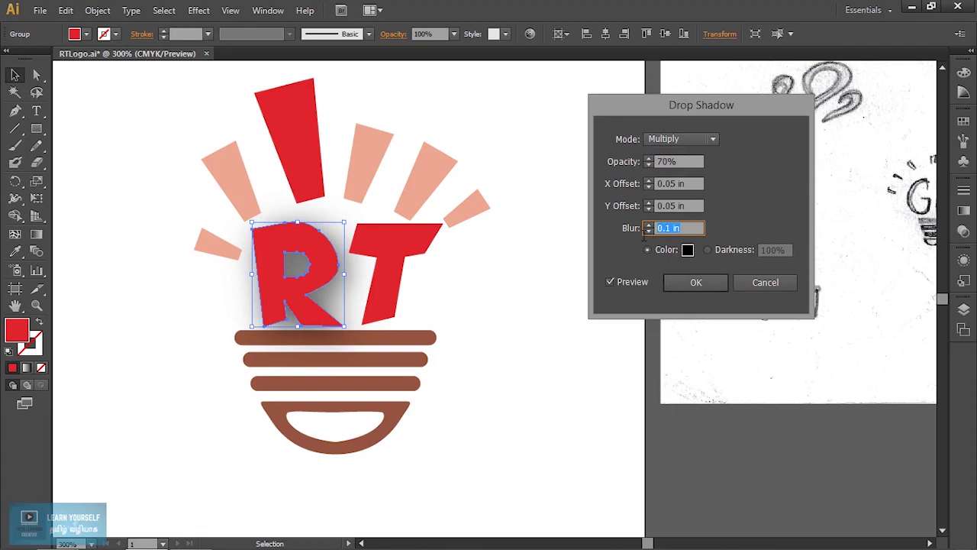
pyautogui.write('.05')
pyautogui.click(677, 206)
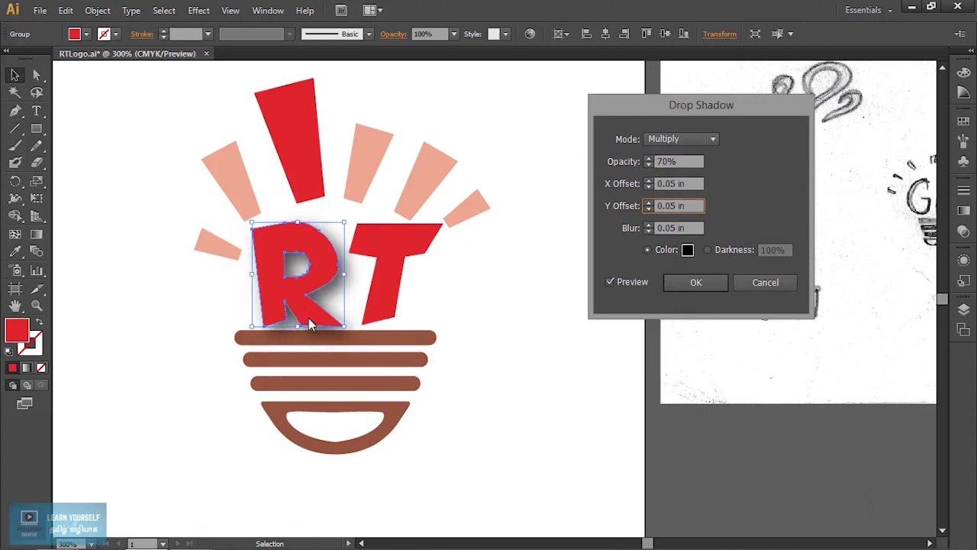
pyautogui.click(691, 229)
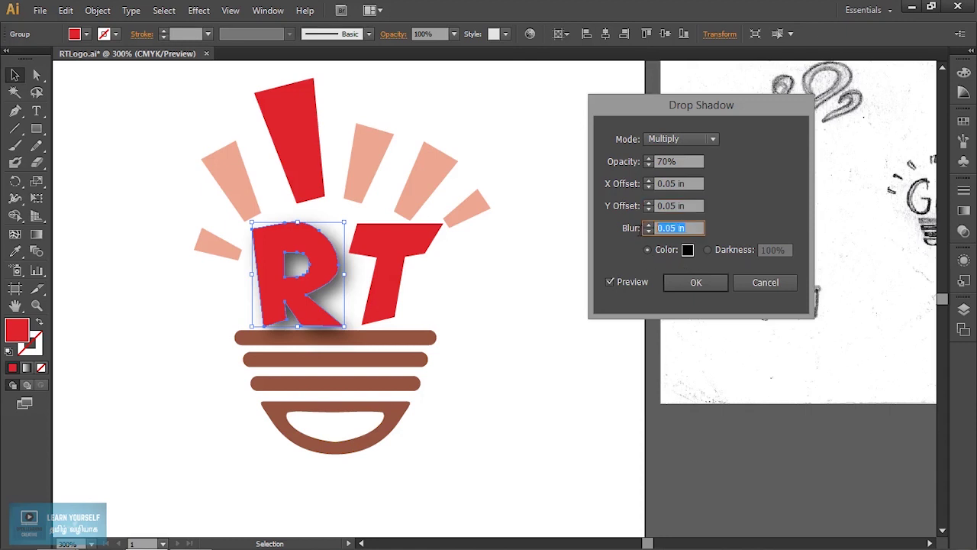
pyautogui.moveTo(668, 228); pyautogui.dragTo(674, 224)
pyautogui.write('3')
pyautogui.click(690, 205)
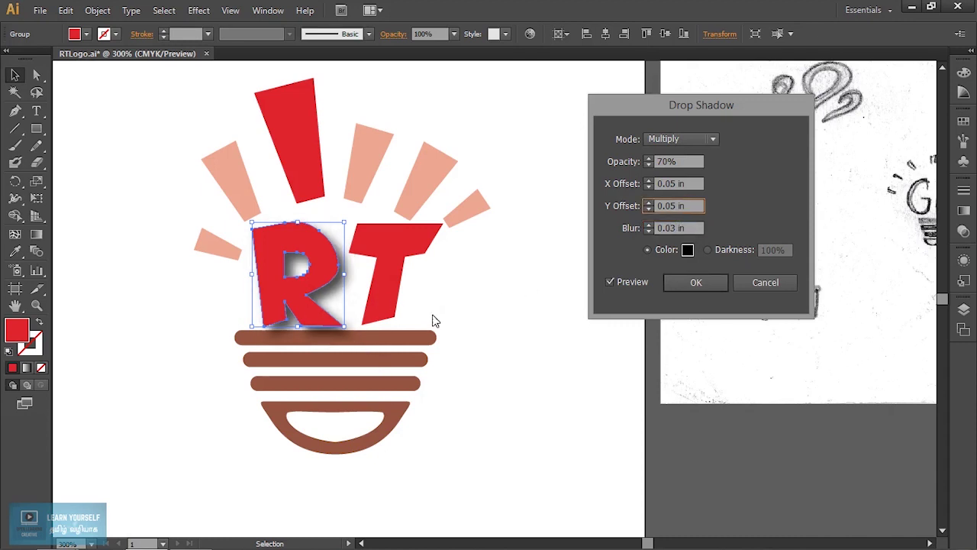
pyautogui.click(696, 281)
# Select the T and sample the R's appearance onto it.
pyautogui.click(405, 263)
pyautogui.press('i')
pyautogui.click(271, 290)
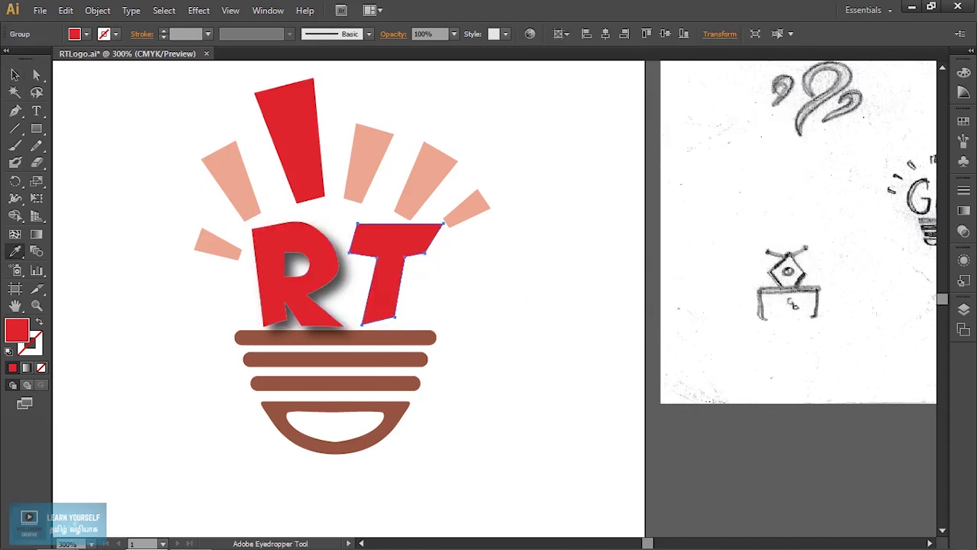
# Reselect the T, apply Drop Shadow with the R's settings, then deselect all.
pyautogui.click(15, 74)
pyautogui.click(473, 275)
pyautogui.click(403, 267)
pyautogui.click(198, 9)
pyautogui.moveTo(216, 172)
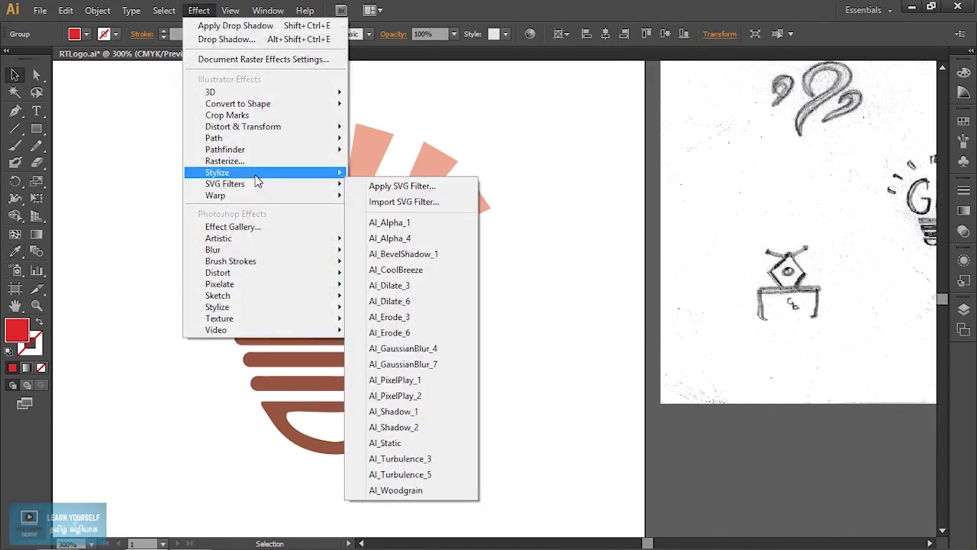
pyautogui.click(392, 172)
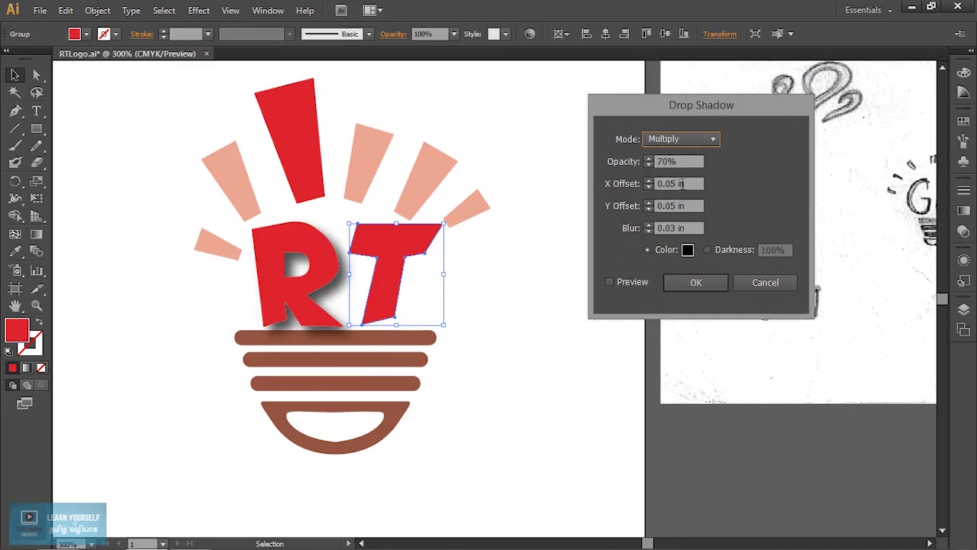
pyautogui.click(692, 280)
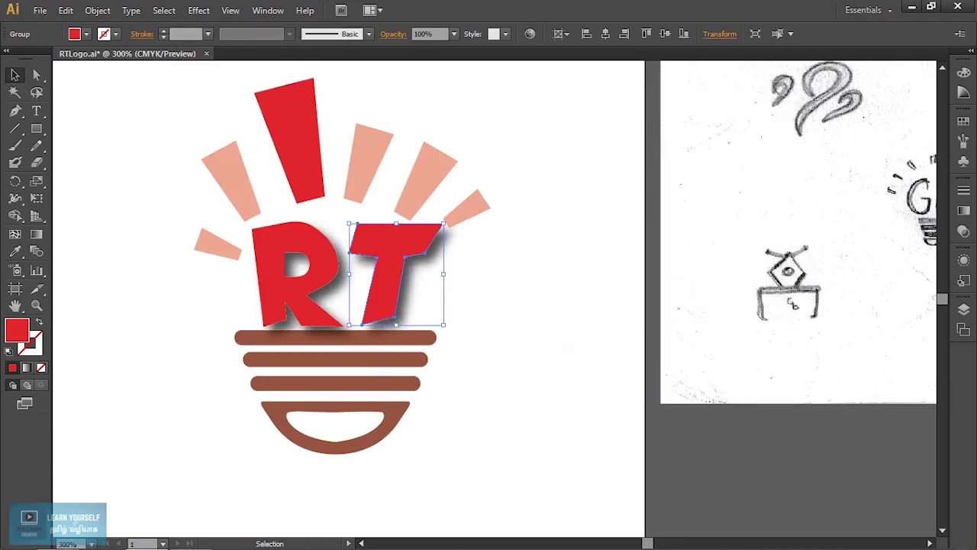
pyautogui.hotkey('ctrl', 'shift', 'a')
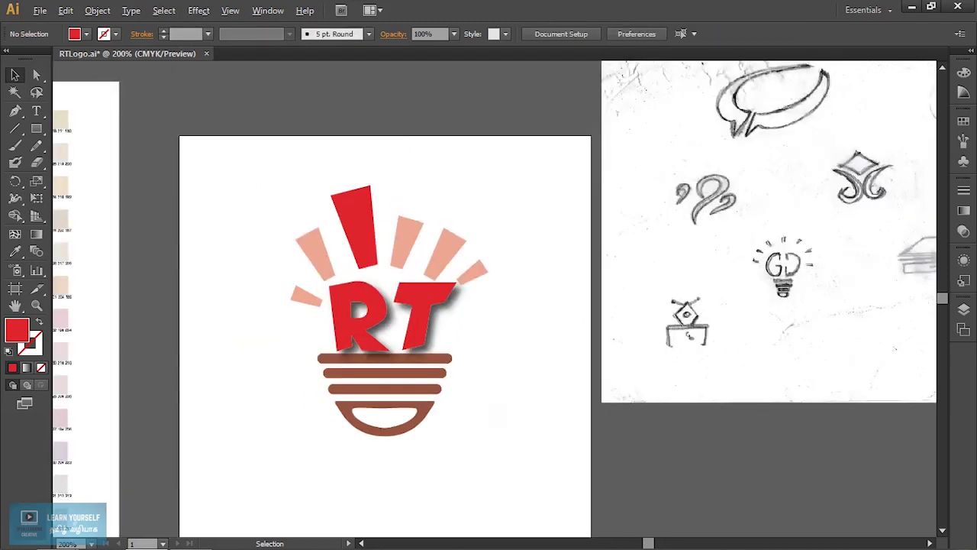
pyautogui.moveTo(381, 306)
pyautogui.mouseDown()
pyautogui.moveTo(425, 302)
pyautogui.moveTo(458, 260)
pyautogui.moveTo(486, 260)
pyautogui.mouseUp()
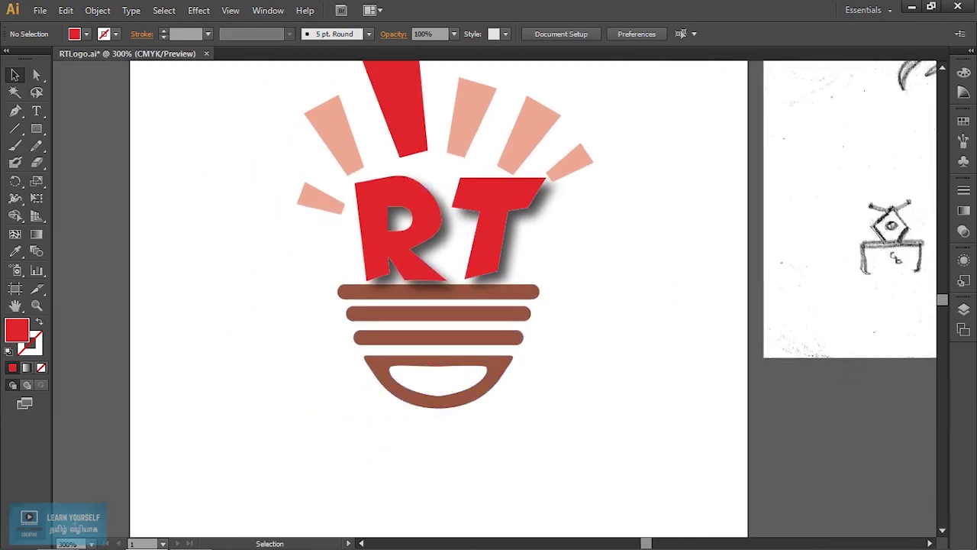
pyautogui.click(484, 295)
pyautogui.moveTo(484, 296)
pyautogui.mouseDown()
pyautogui.moveTo(664, 383)
pyautogui.moveTo(428, 341)
pyautogui.moveTo(502, 370)
pyautogui.mouseUp()
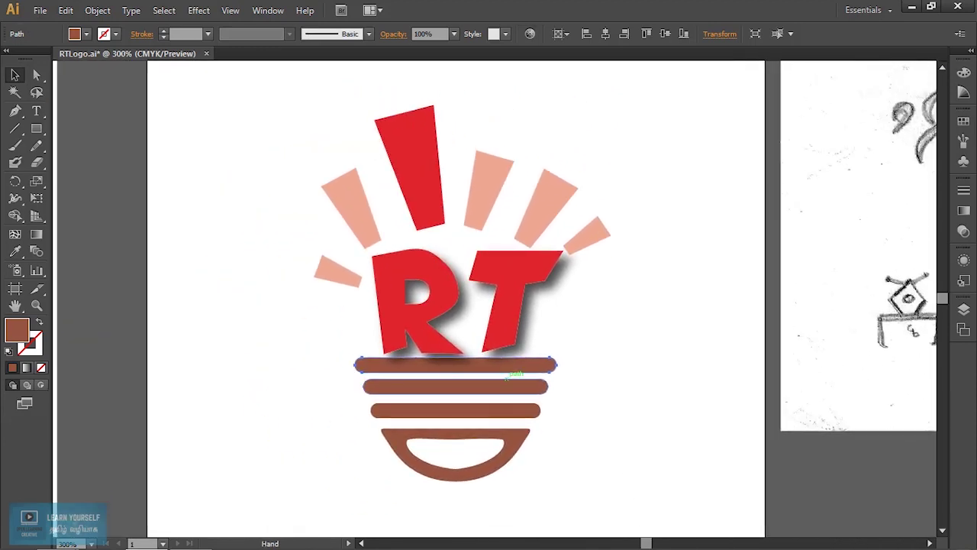
pyautogui.hotkey('ctrl', 'shift', 'a')
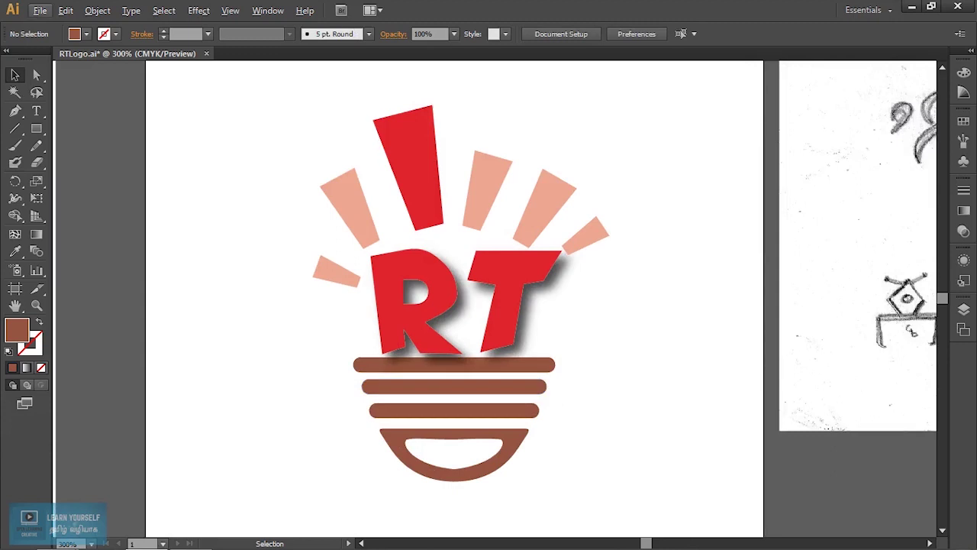
pyautogui.hotkey('ctrl', '-')
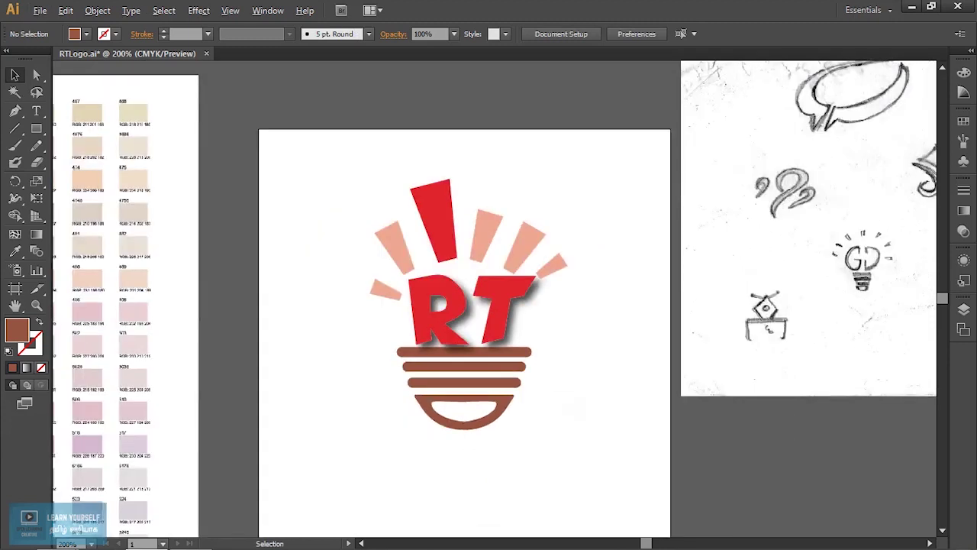
pyautogui.hotkey('ctrl', '-')
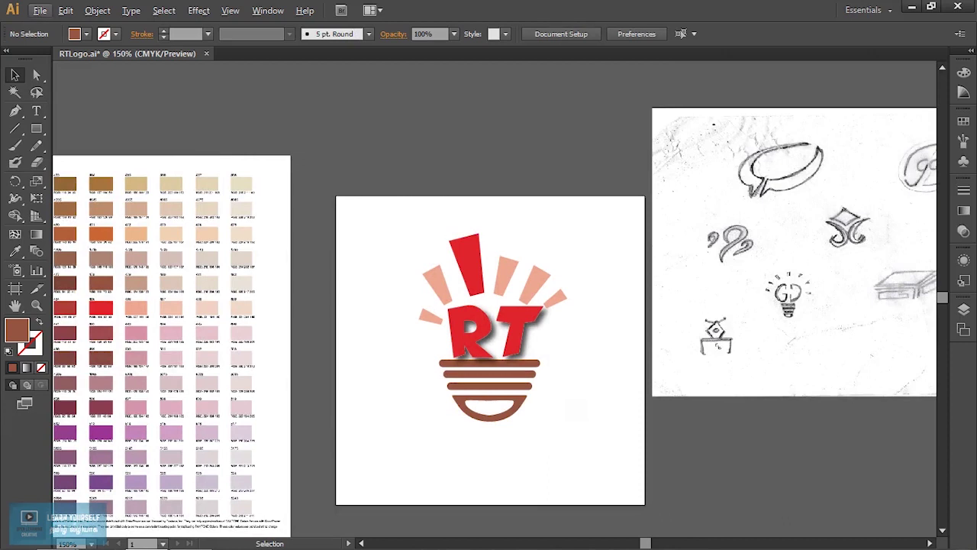